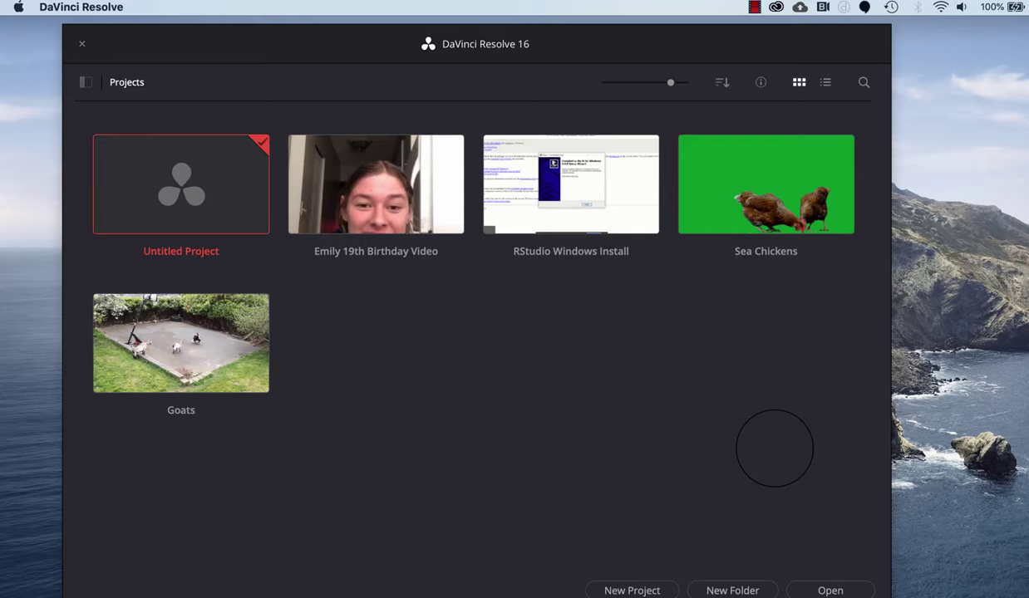
Start a new project called 'Slow Motion Video' from the Project Manager
click(633, 586)
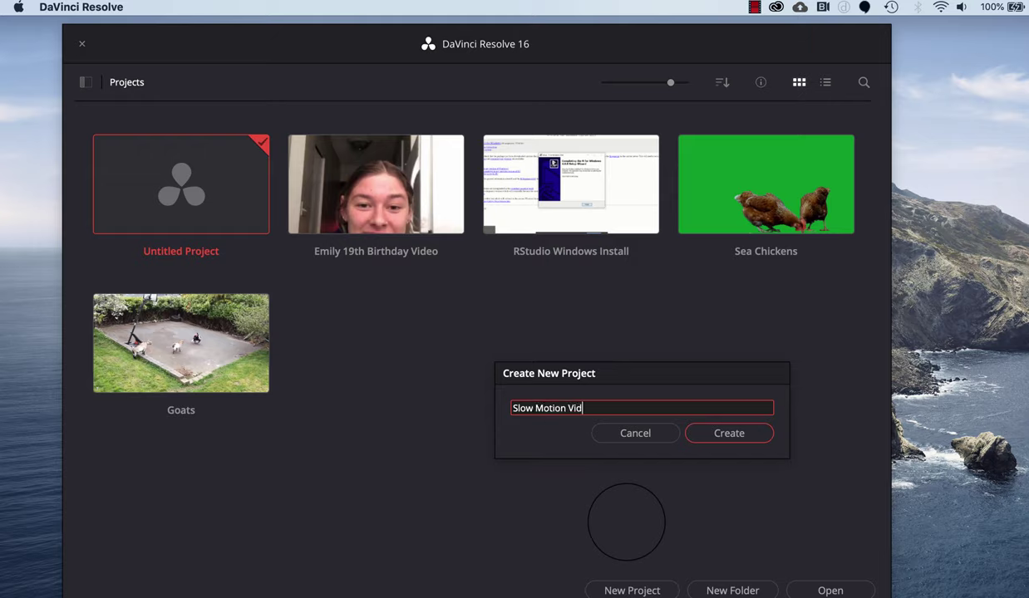
click(729, 431)
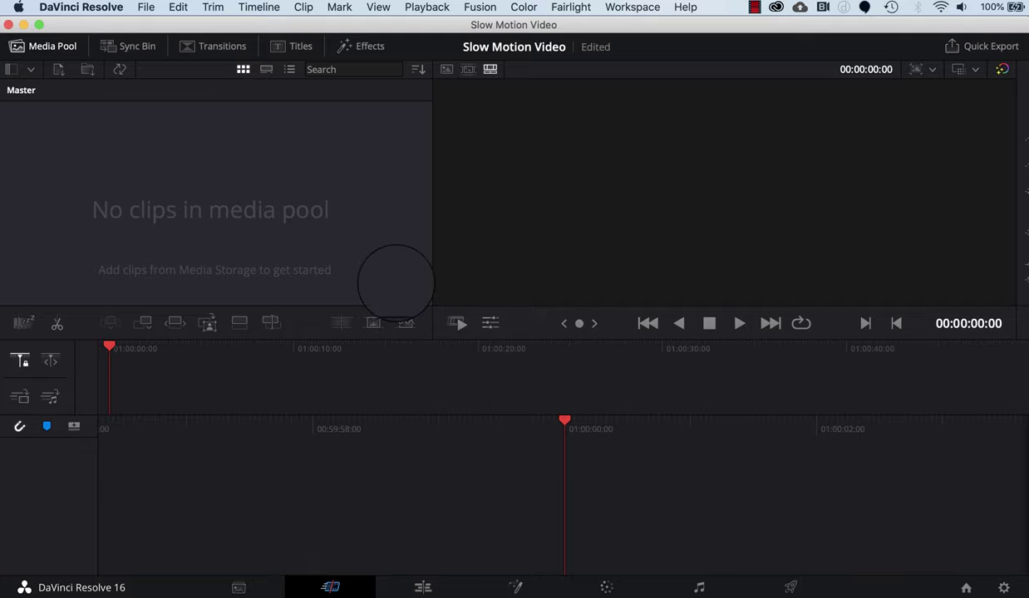
Import bike.mp4 from Downloads into the Media Pool and change the frame rate to match it
click(240, 587)
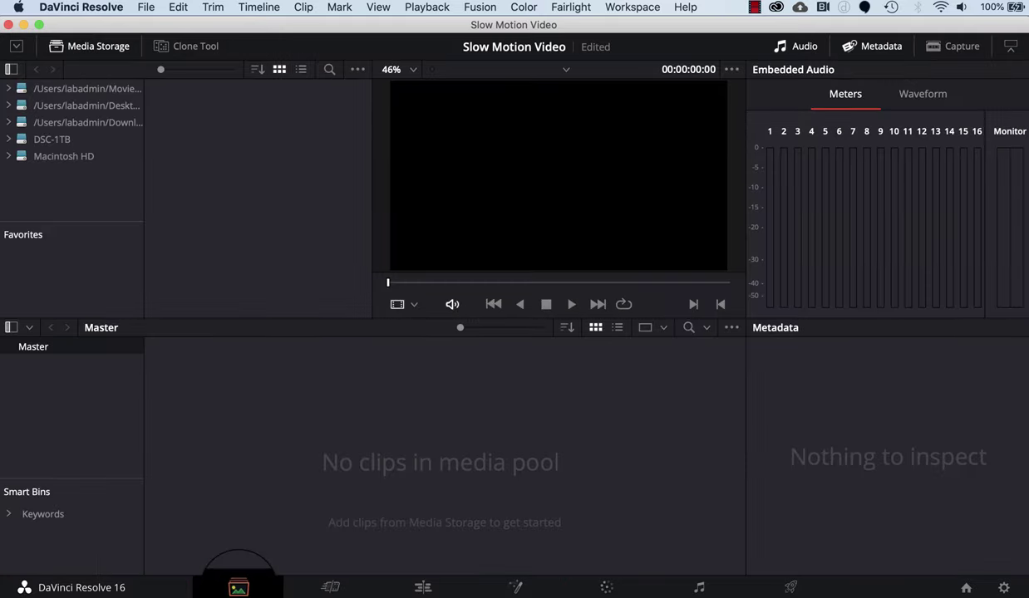
click(110, 122)
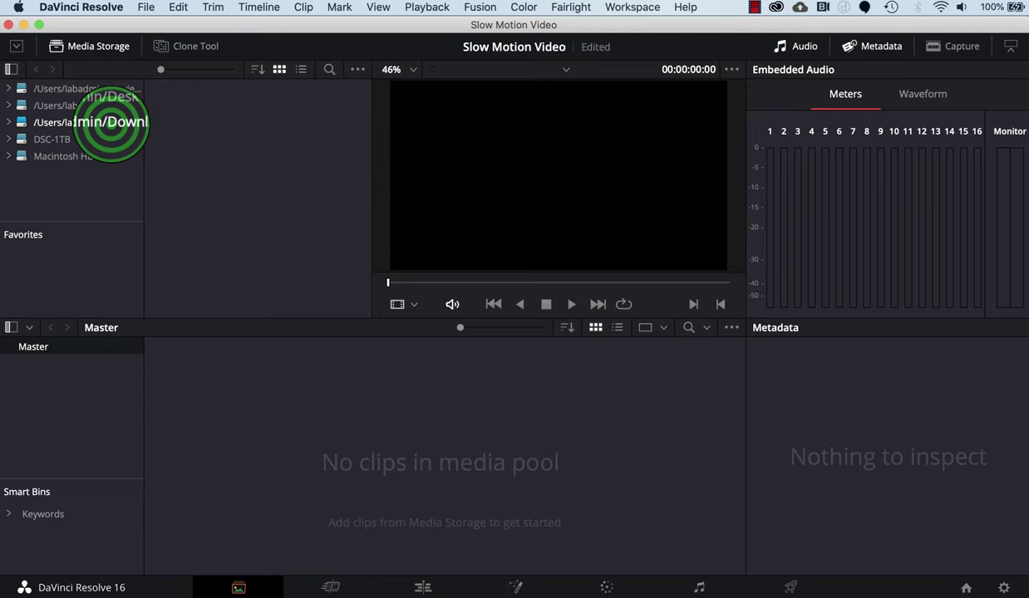
click(110, 122)
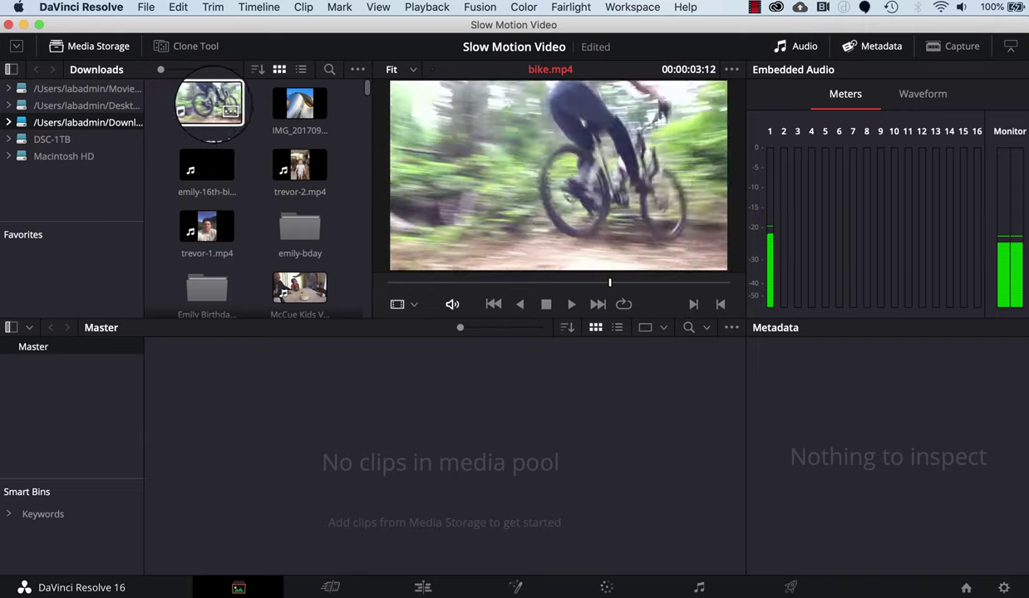
click(210, 104)
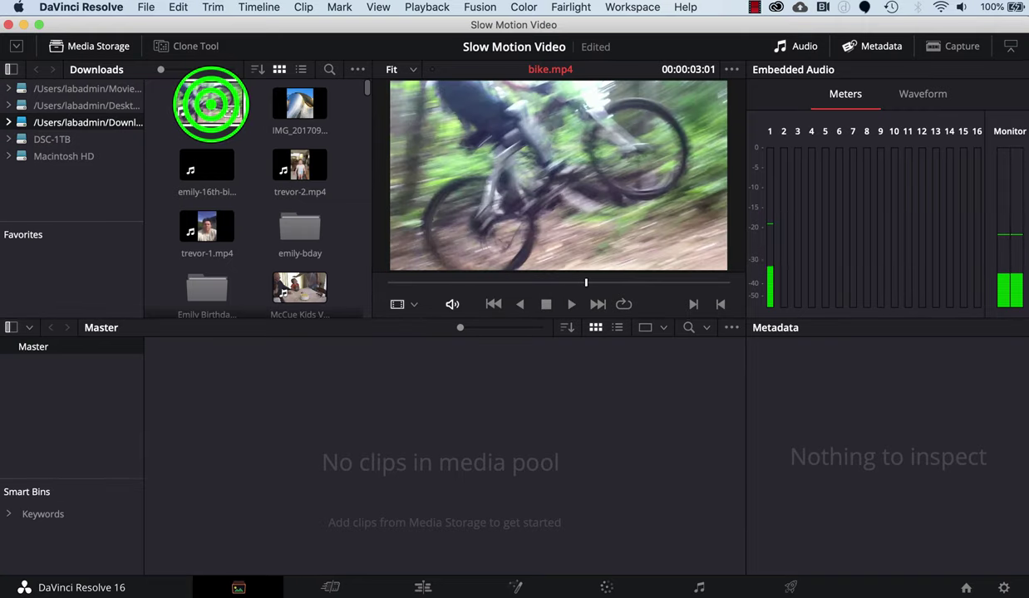
drag(210, 104, 232, 449)
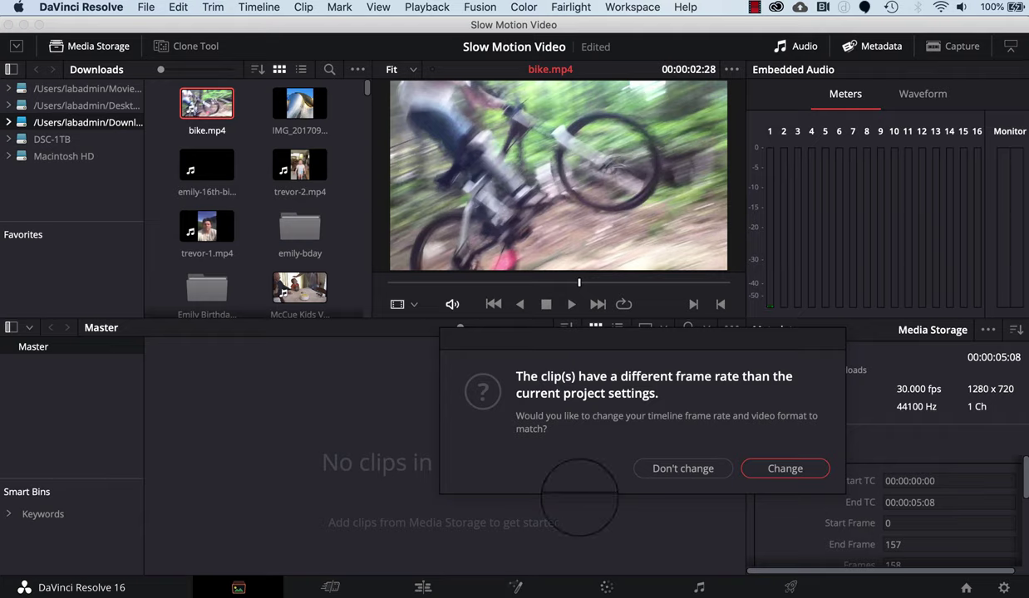
click(785, 468)
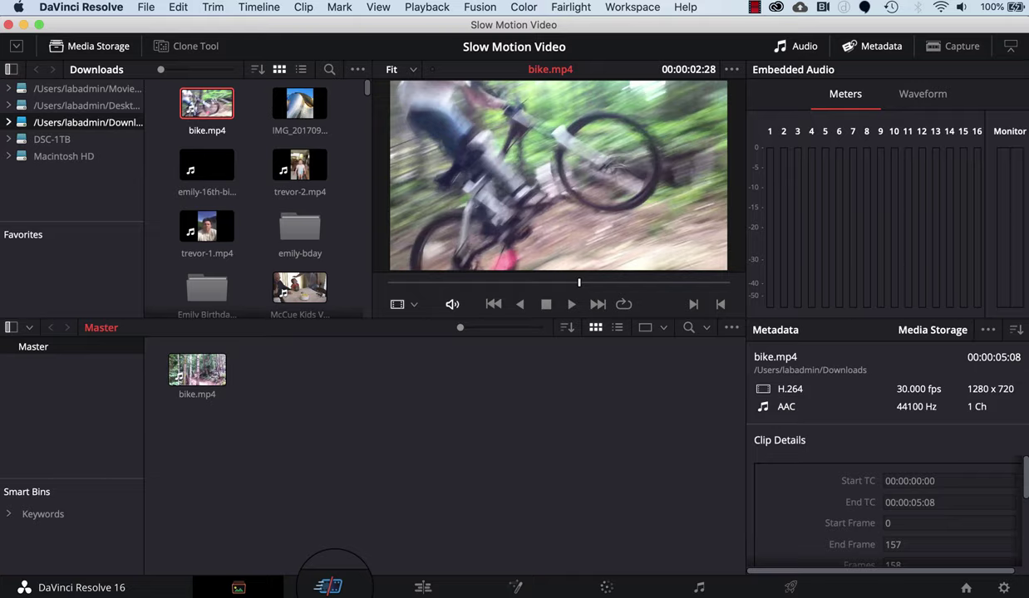
click(328, 586)
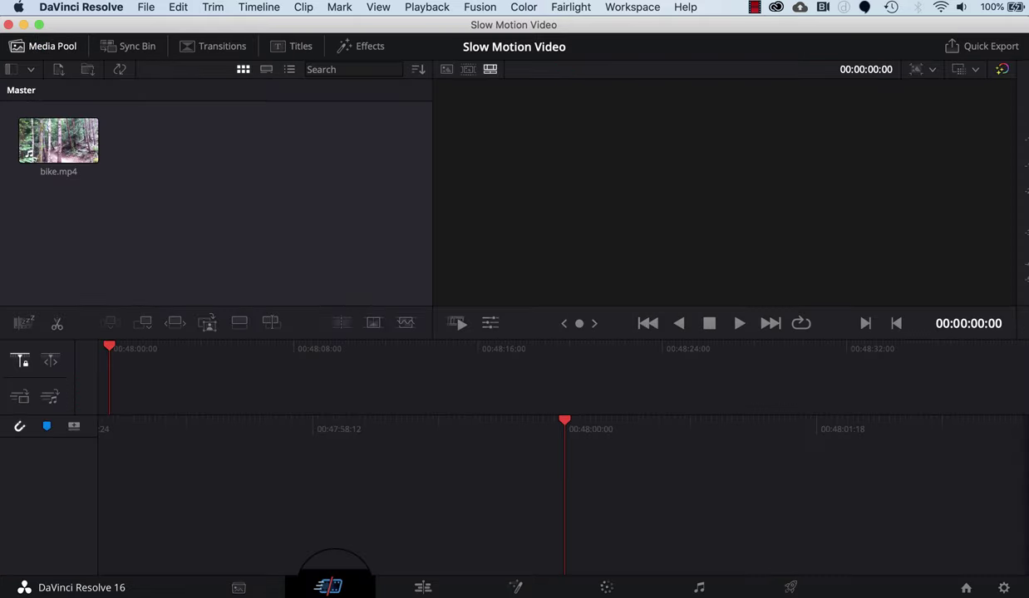
Put bike.mp4 onto a new Timeline 1 and play it through
click(65, 145)
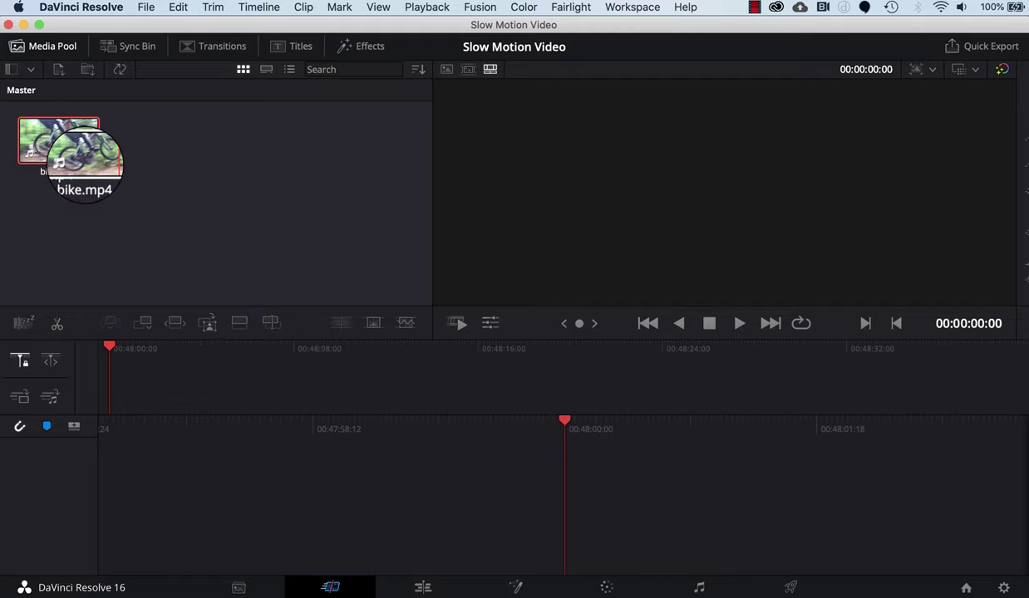
drag(83, 162, 166, 380)
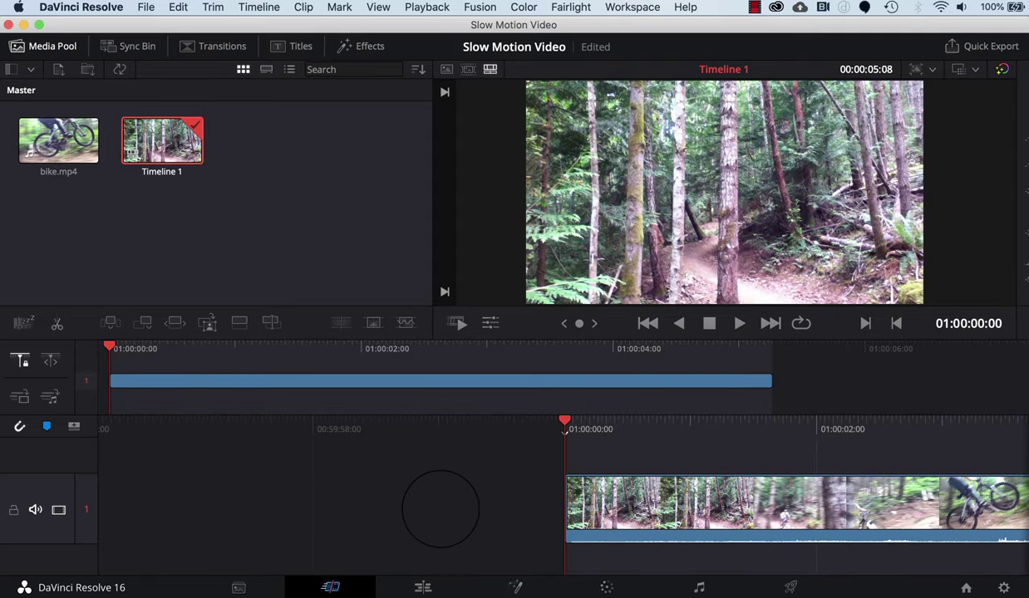
key(space)
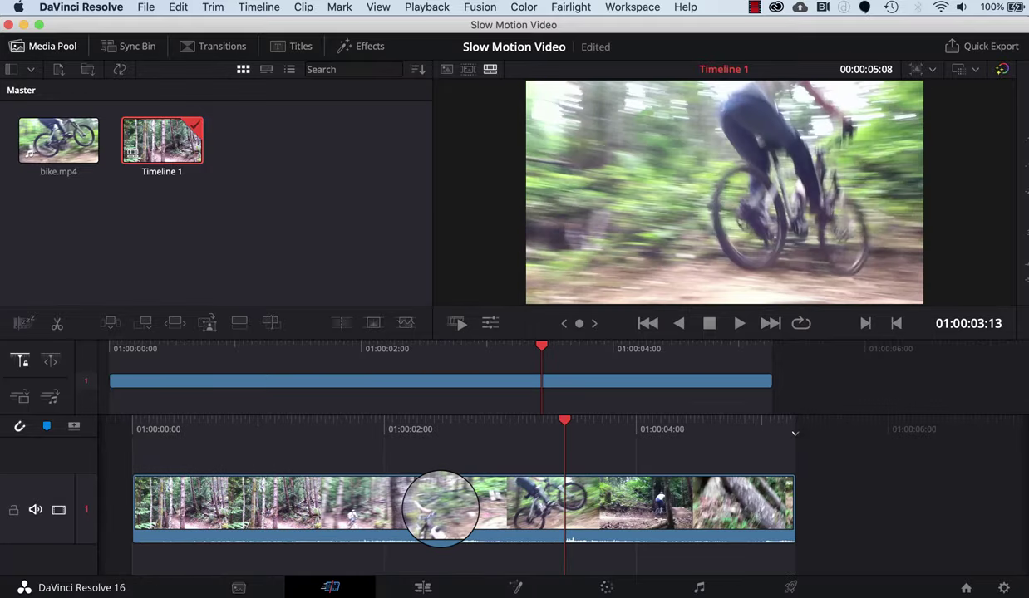
key(j)
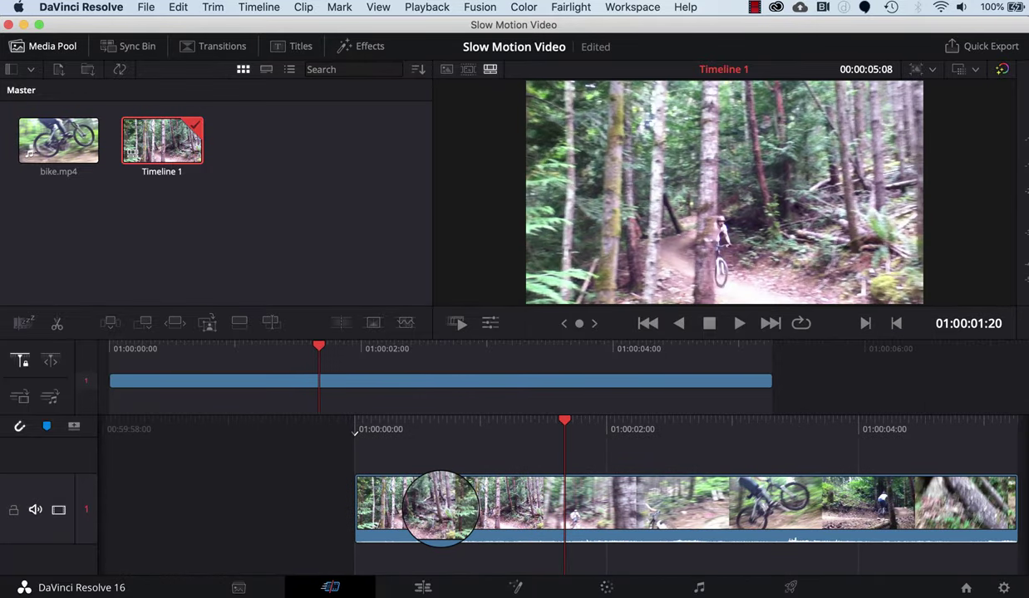
Split the clip at about 01:00:02:16, just before the jump
click(604, 504)
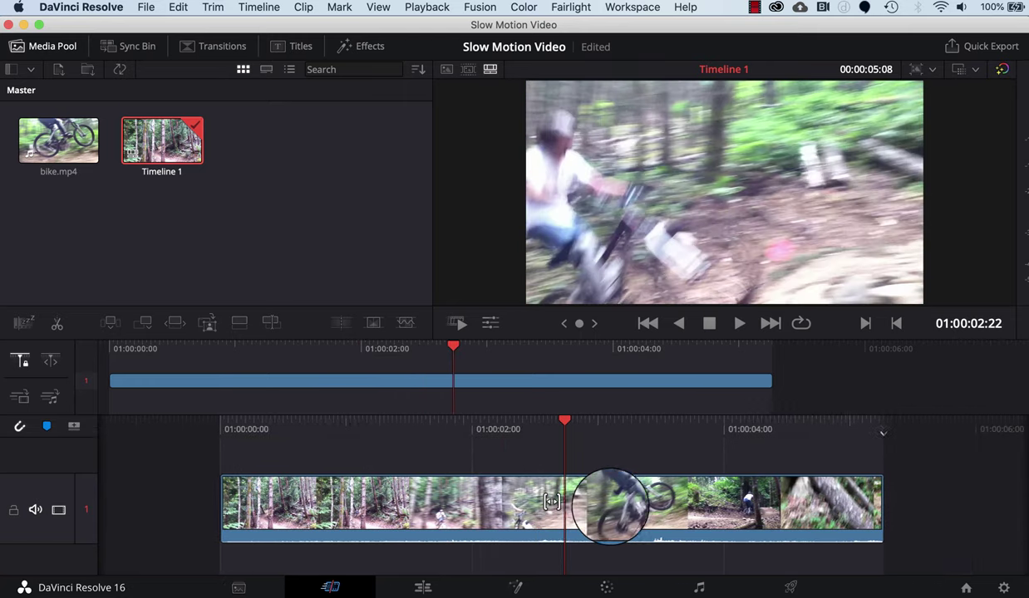
drag(531, 501, 570, 502)
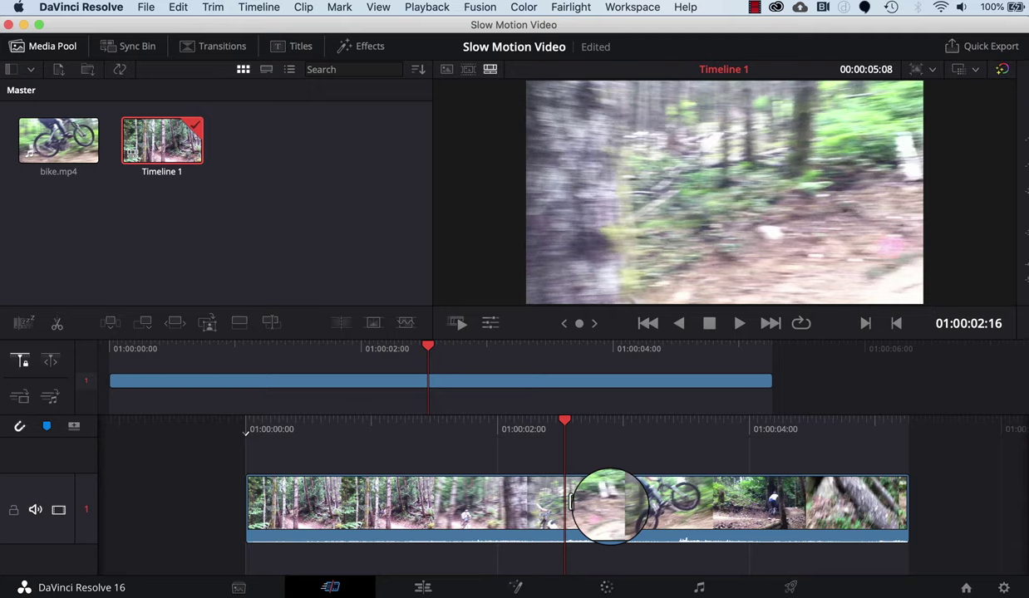
click(595, 361)
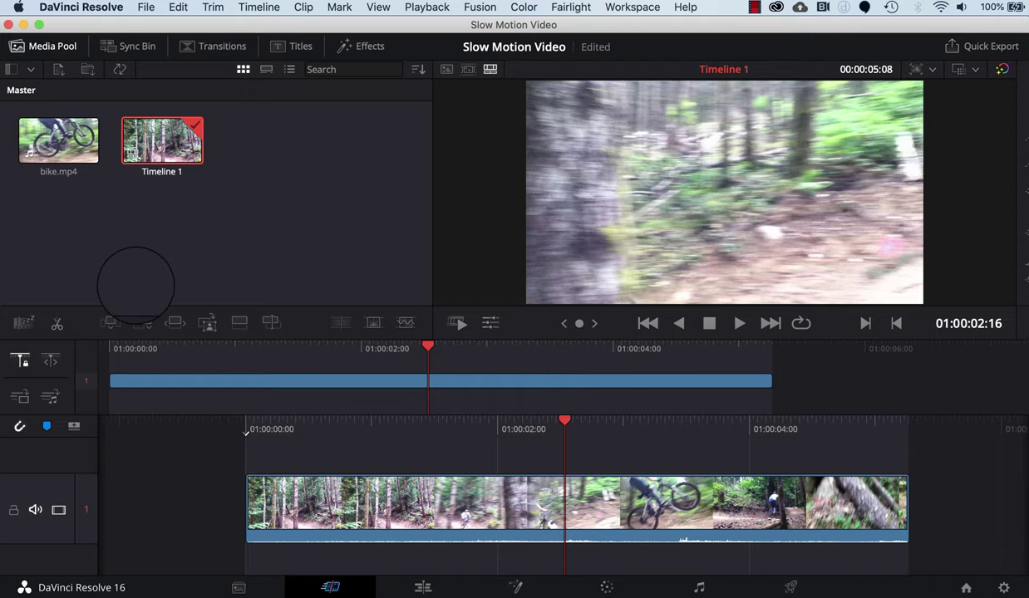
click(57, 324)
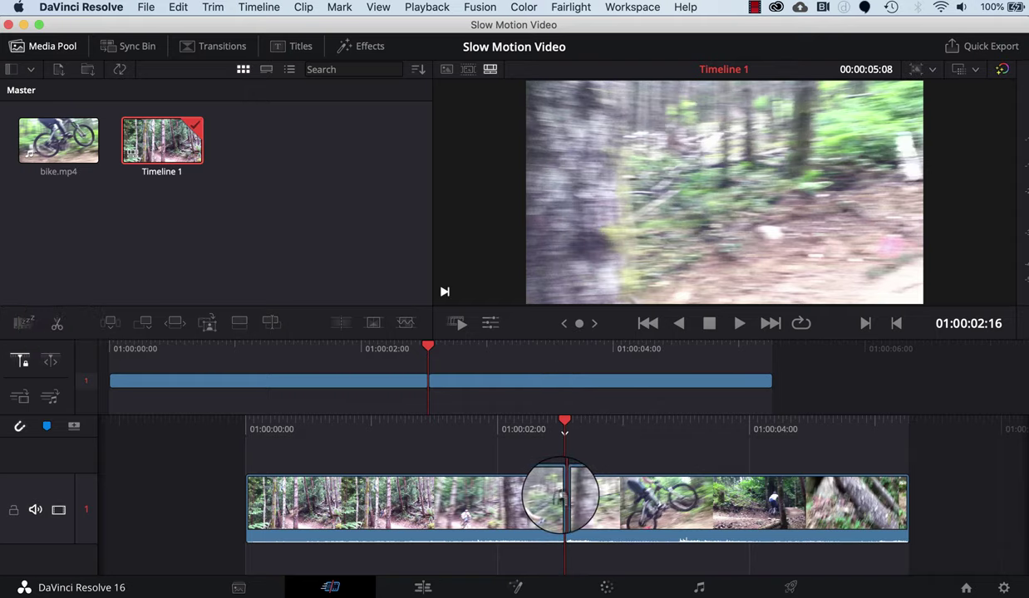
scroll(606, 496, right, 5)
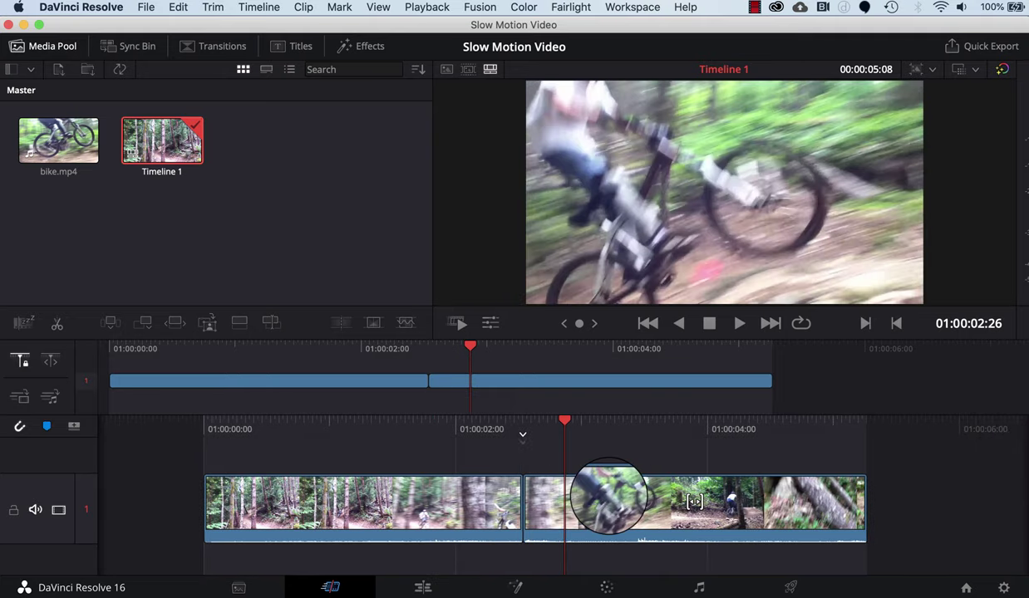
scroll(606, 496, right, 8)
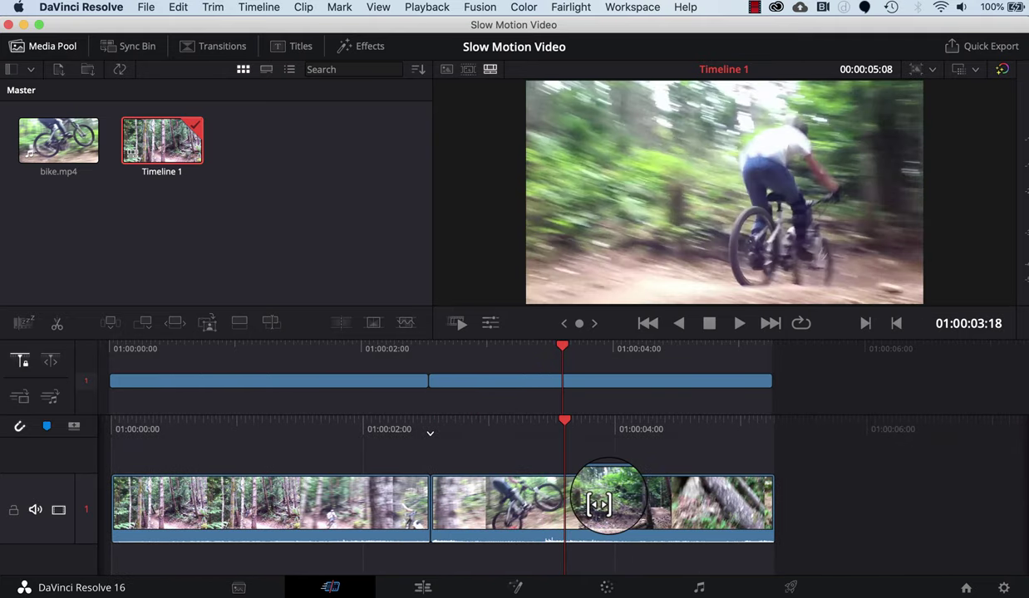
scroll(606, 496, right, 2)
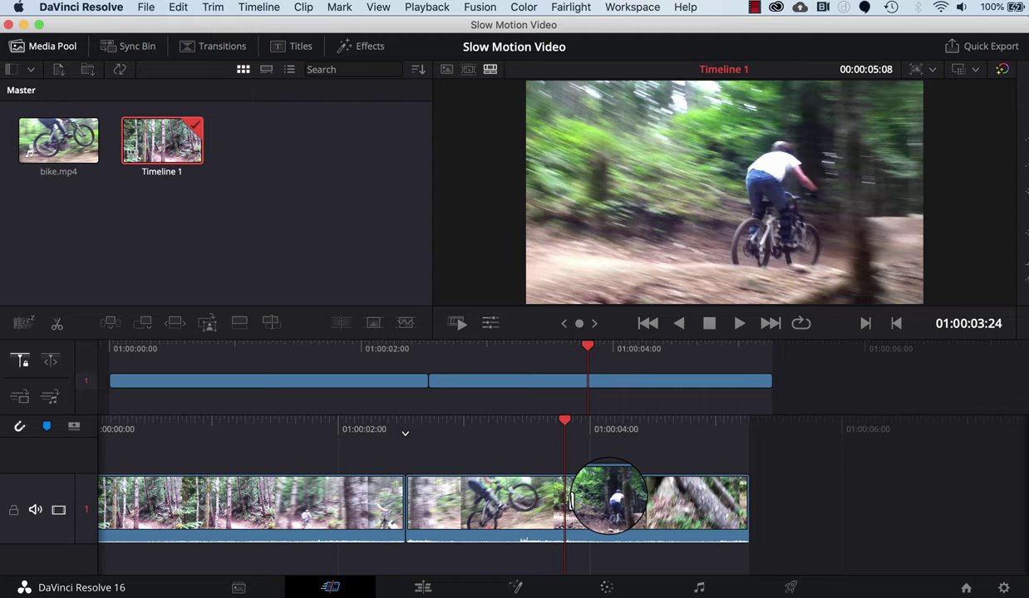
scroll(570, 502, left, 4)
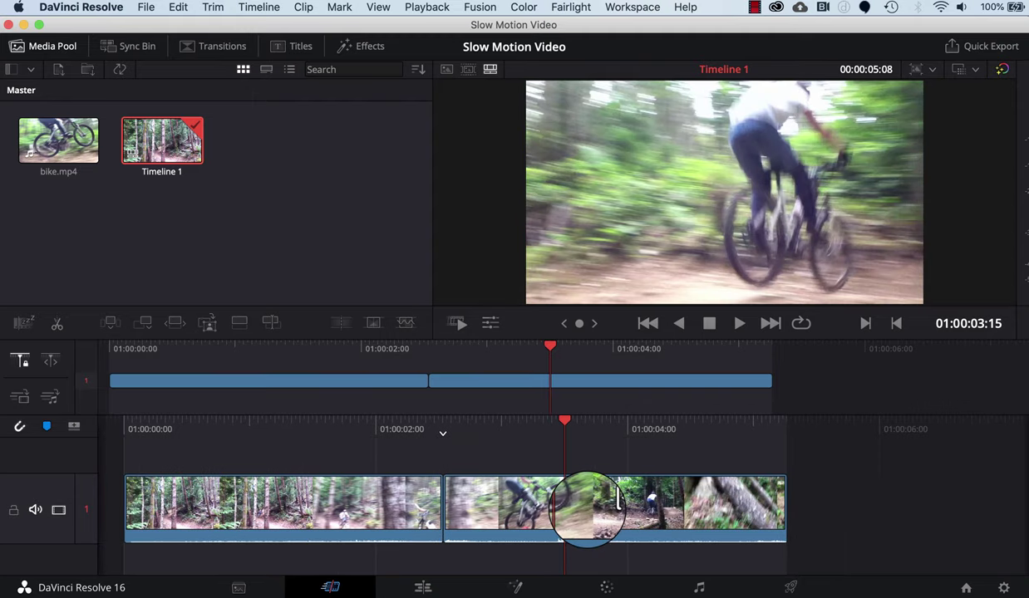
scroll(610, 498, right, 1)
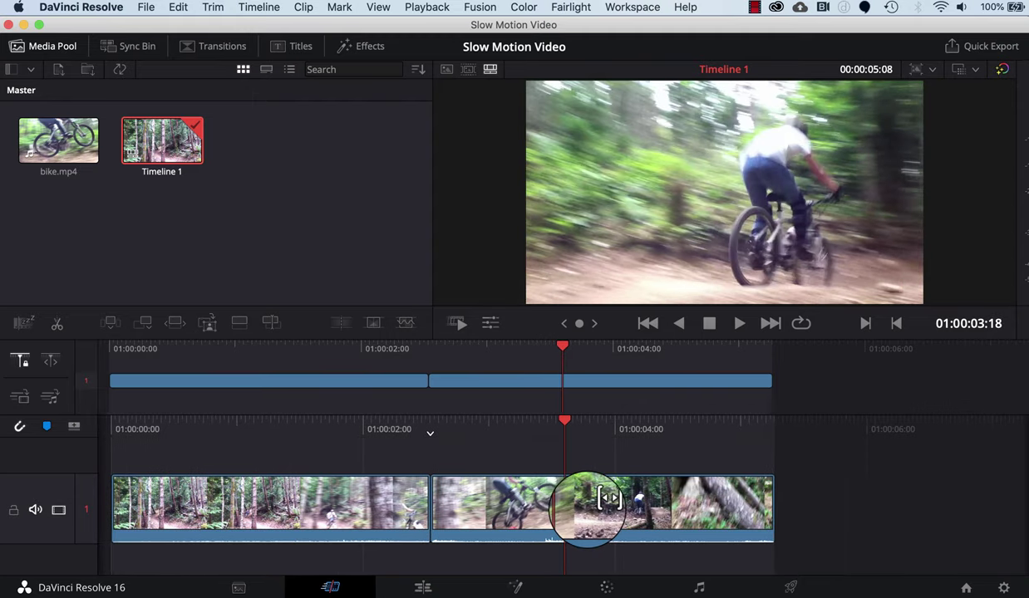
Blade the second clip at 01:00:03:18 and select the middle jump clip
click(57, 324)
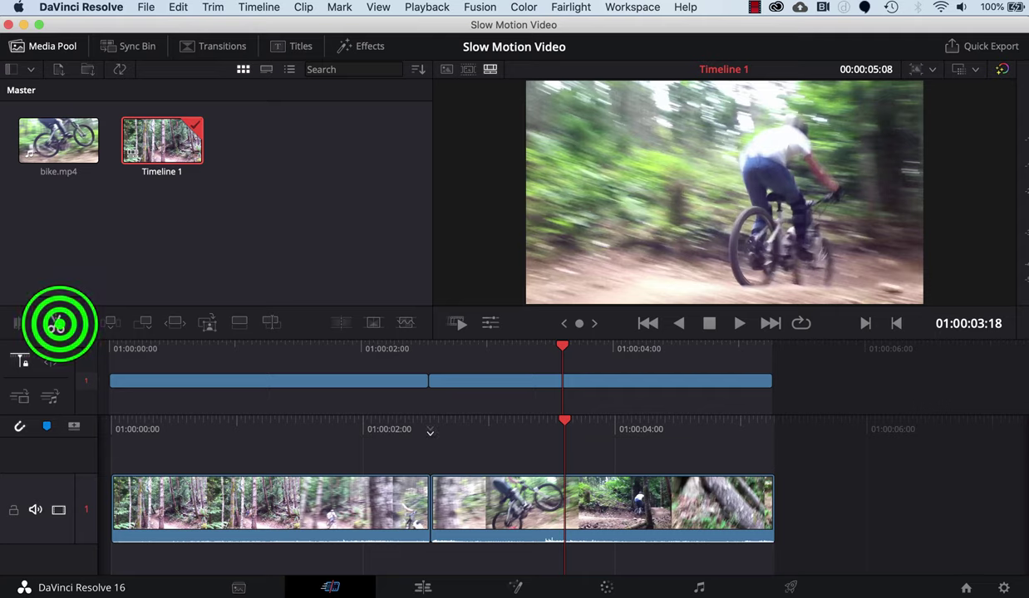
click(564, 503)
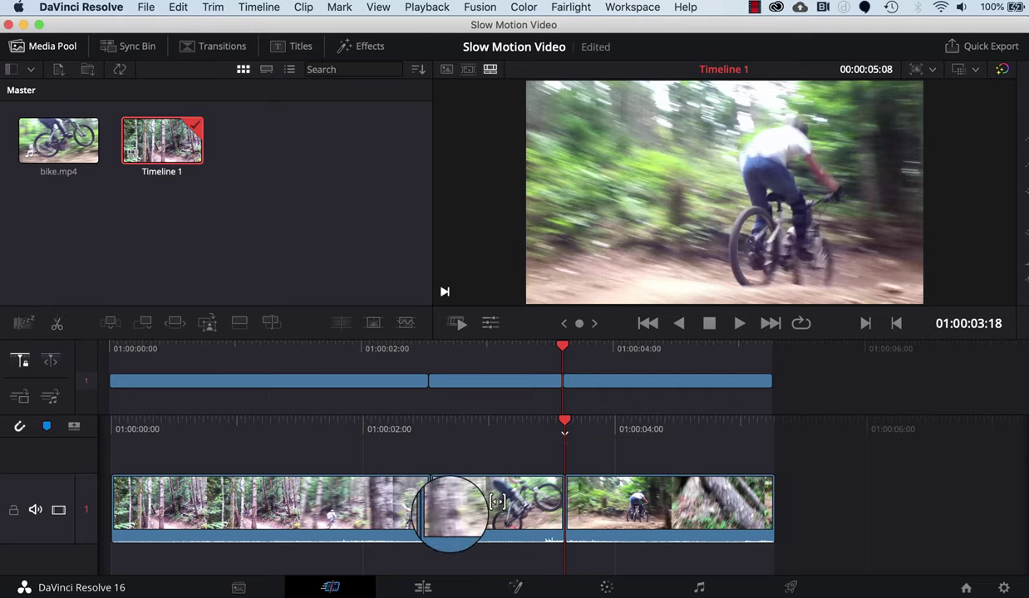
click(456, 510)
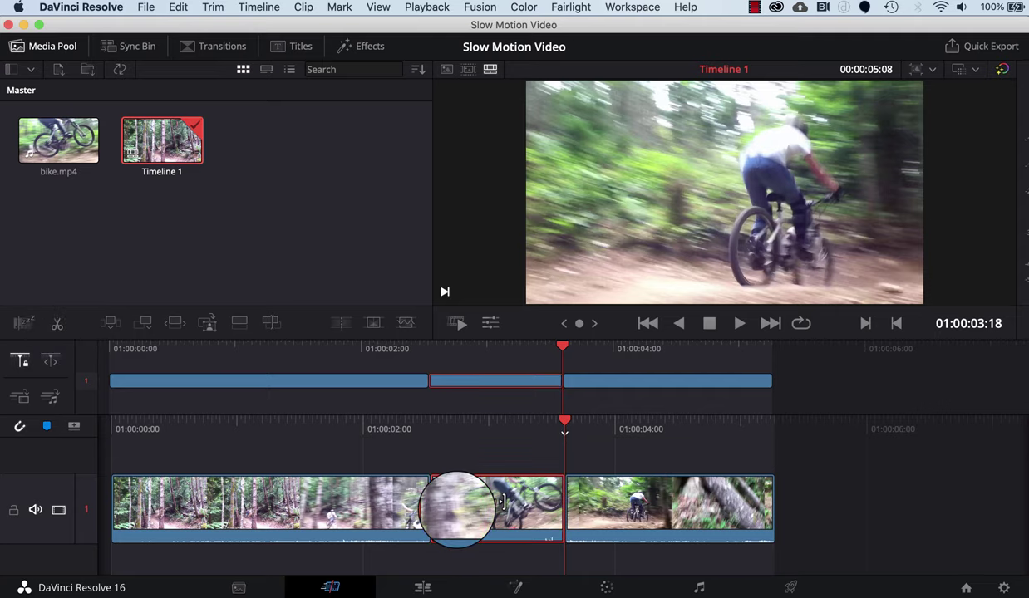
Copy the jump clip and paste a duplicate right after it
click(176, 6)
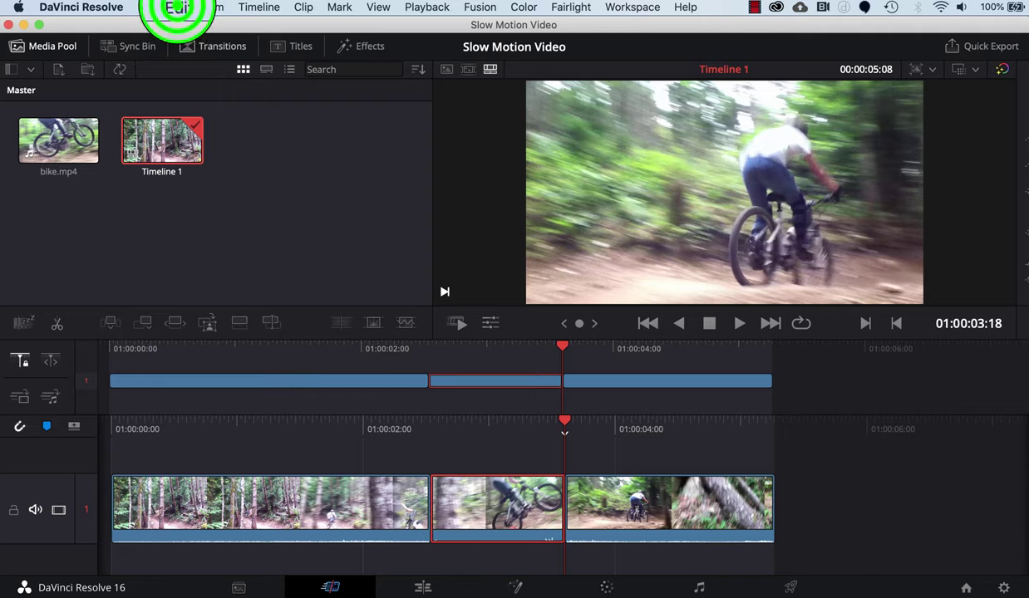
click(190, 138)
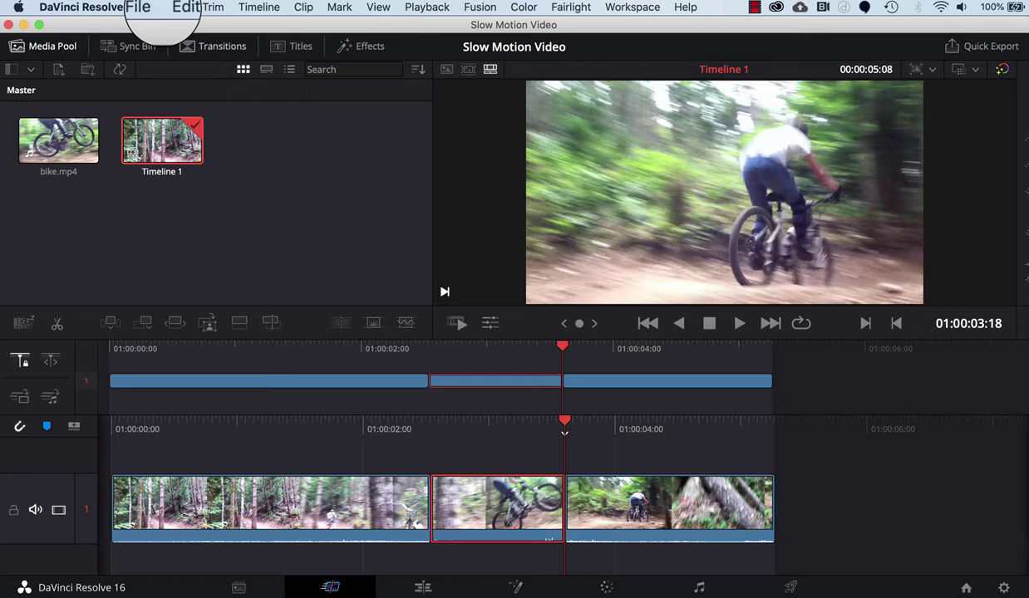
click(177, 6)
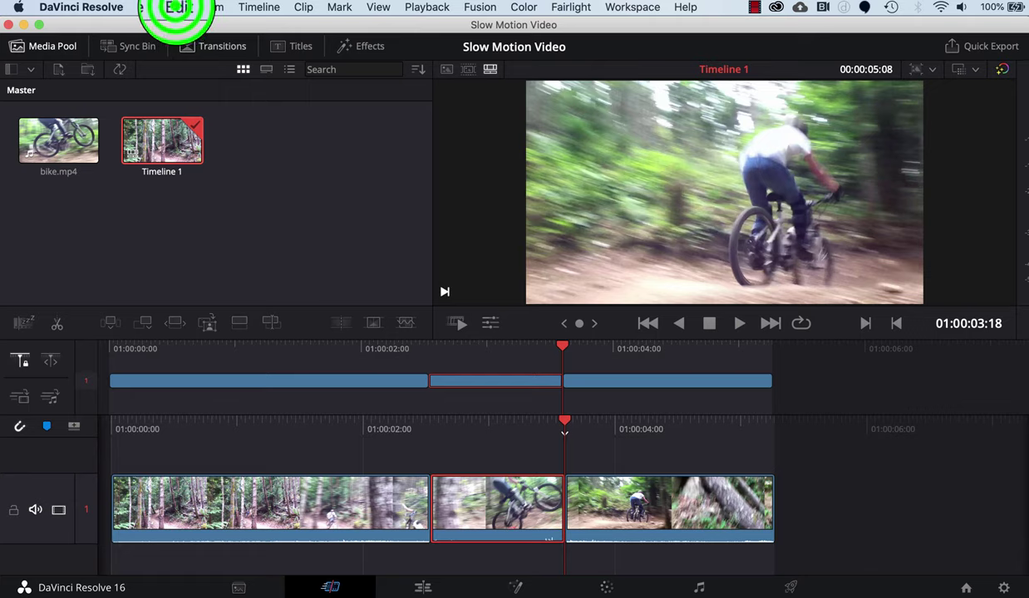
click(201, 182)
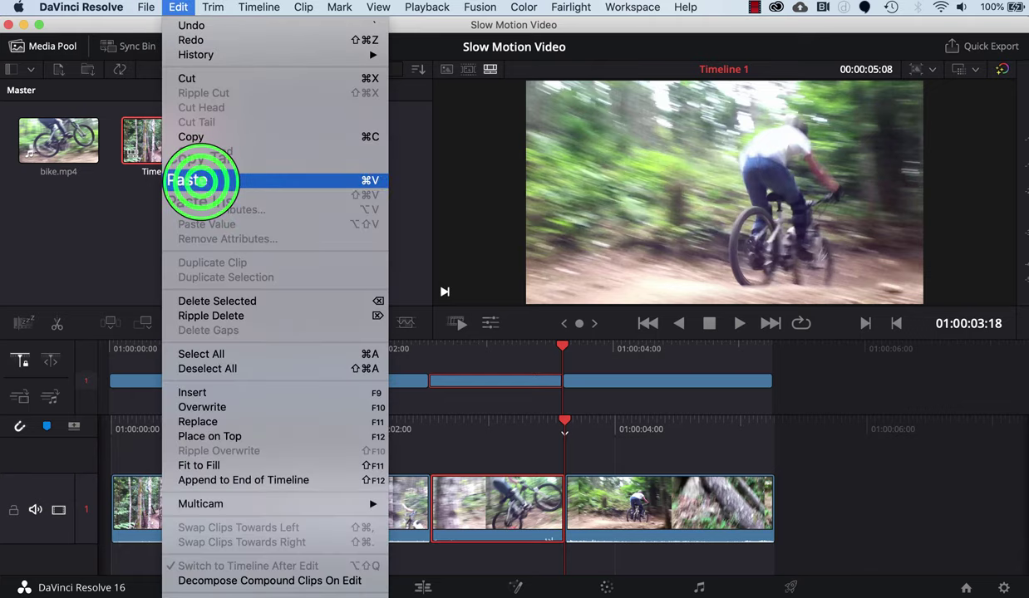
click(476, 510)
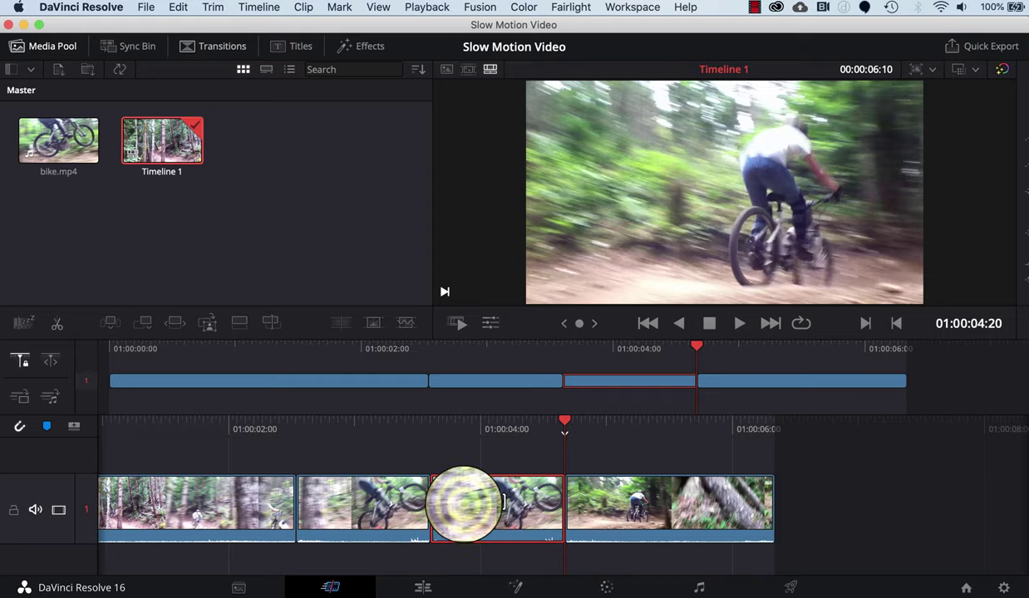
Set the duplicate jump clip's speed to 0.25 in the Inspector
right_click(464, 504)
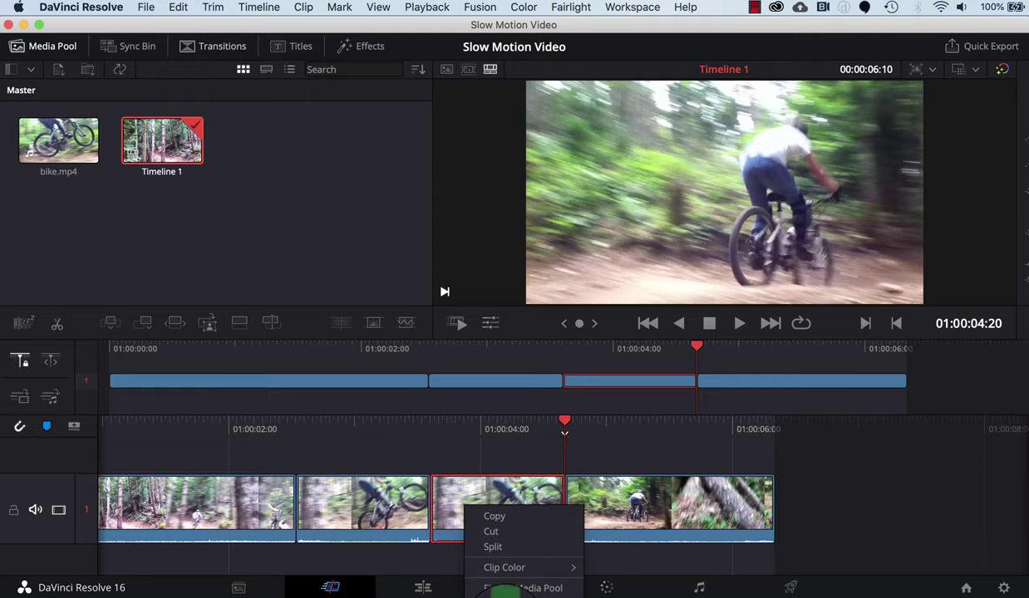
click(504, 592)
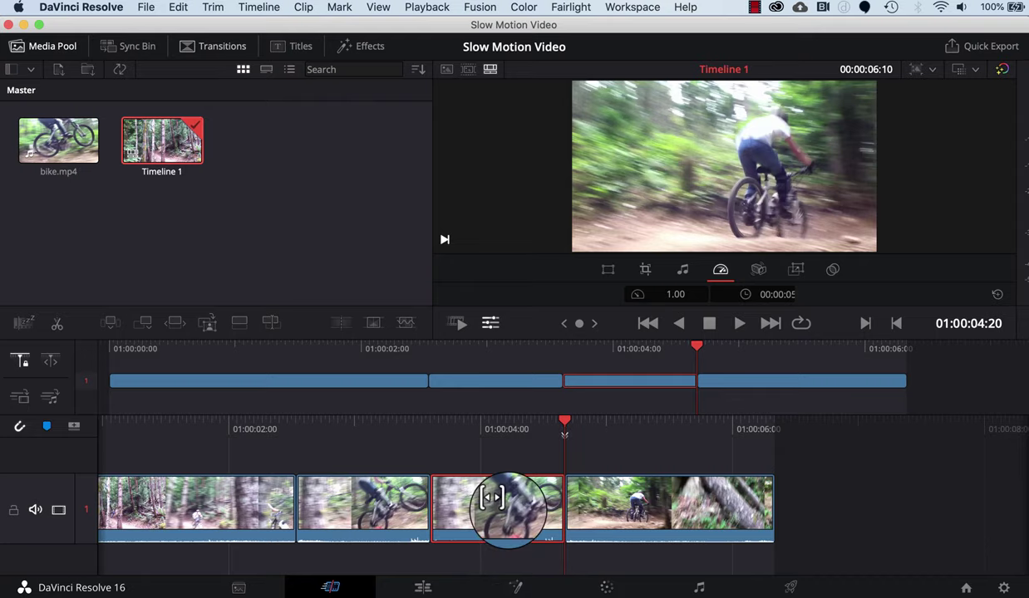
click(678, 295)
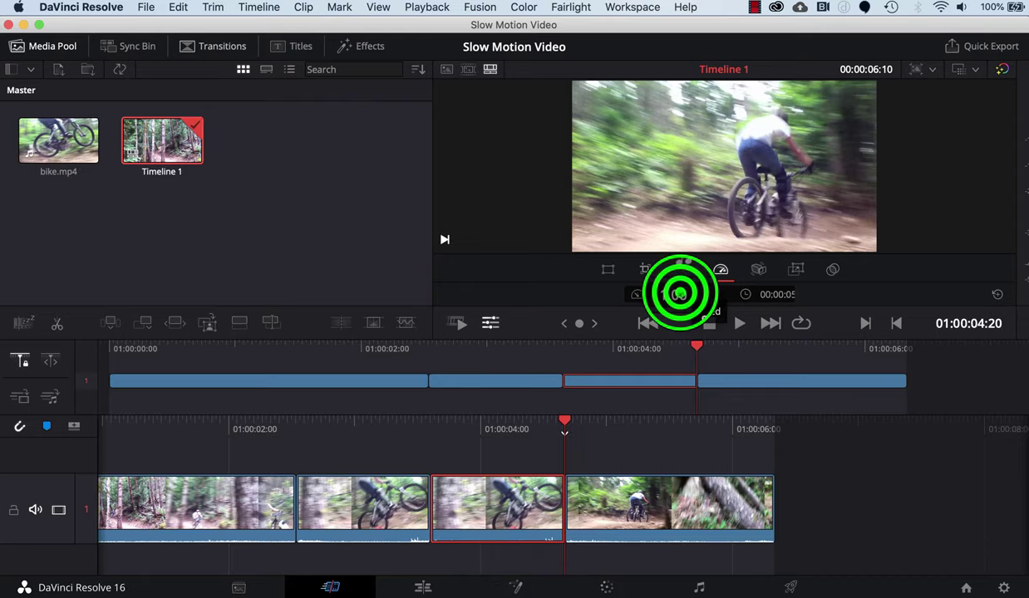
drag(679, 294, 636, 293)
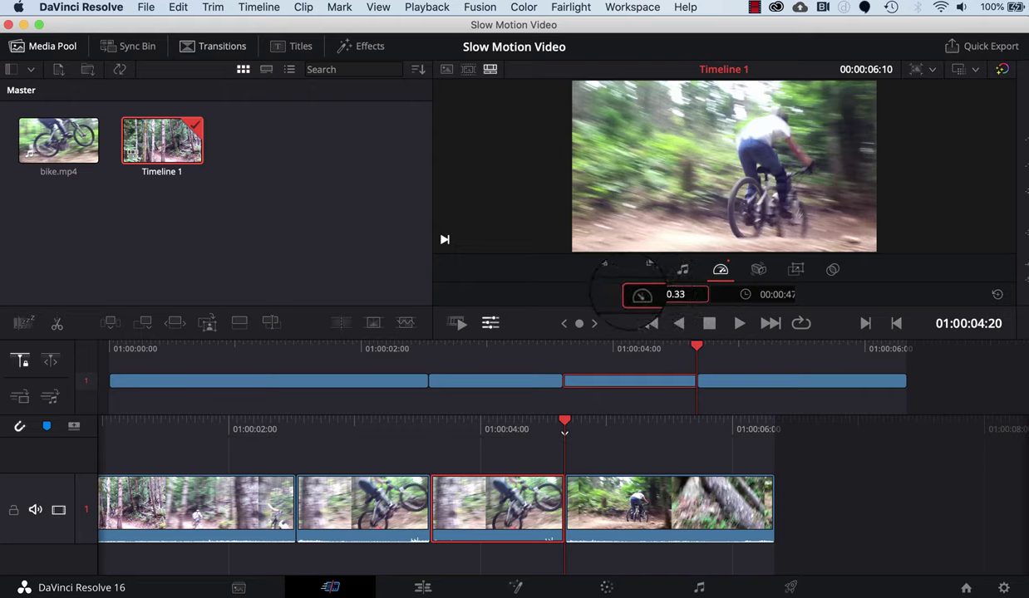
click(677, 295)
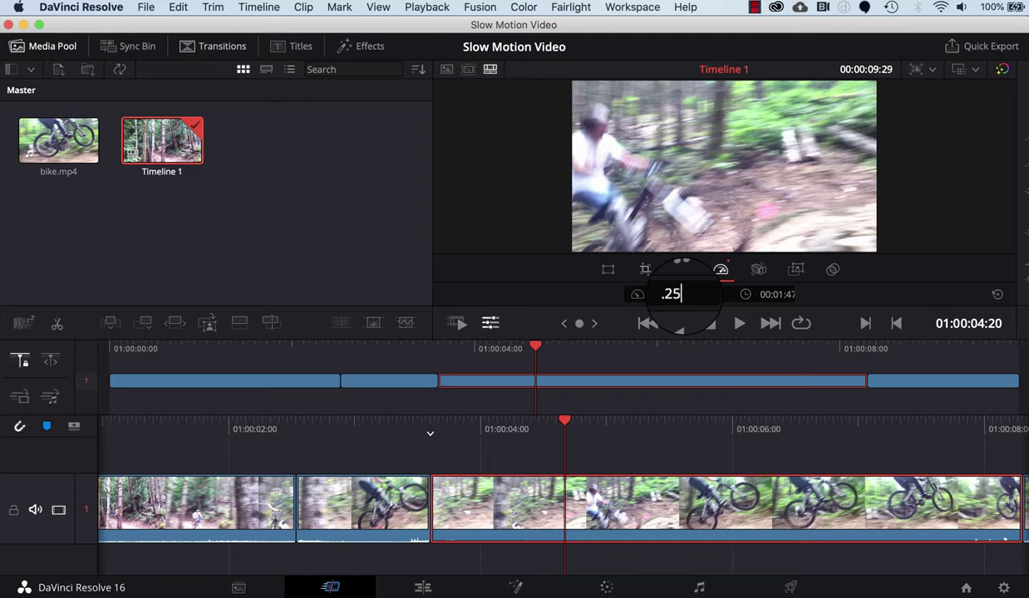
key(Return)
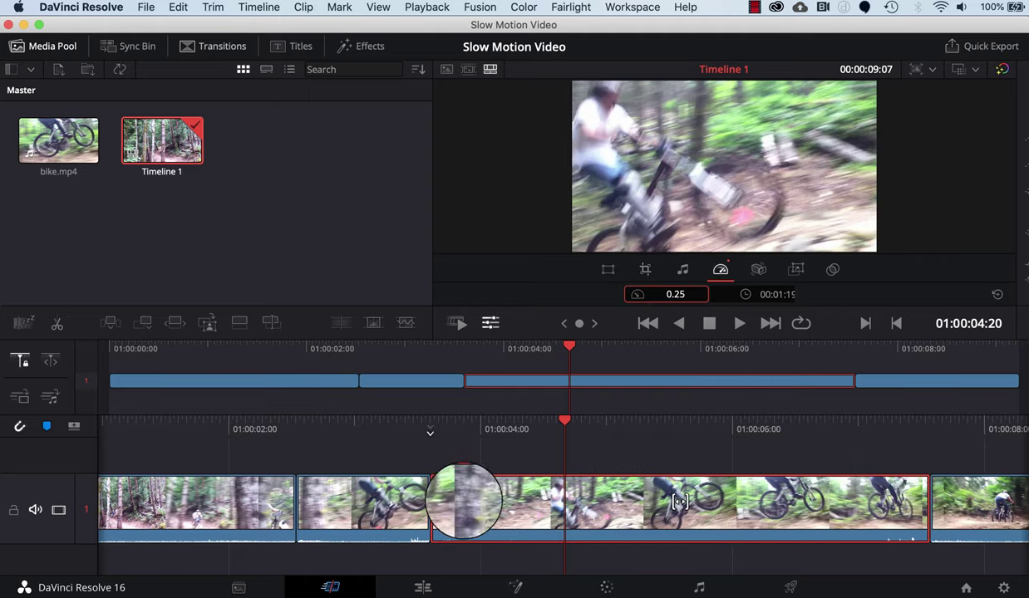
Play and scrub the timeline to review the slowed clip, now 00:00:09:07 long
scroll(679, 501, left, 10)
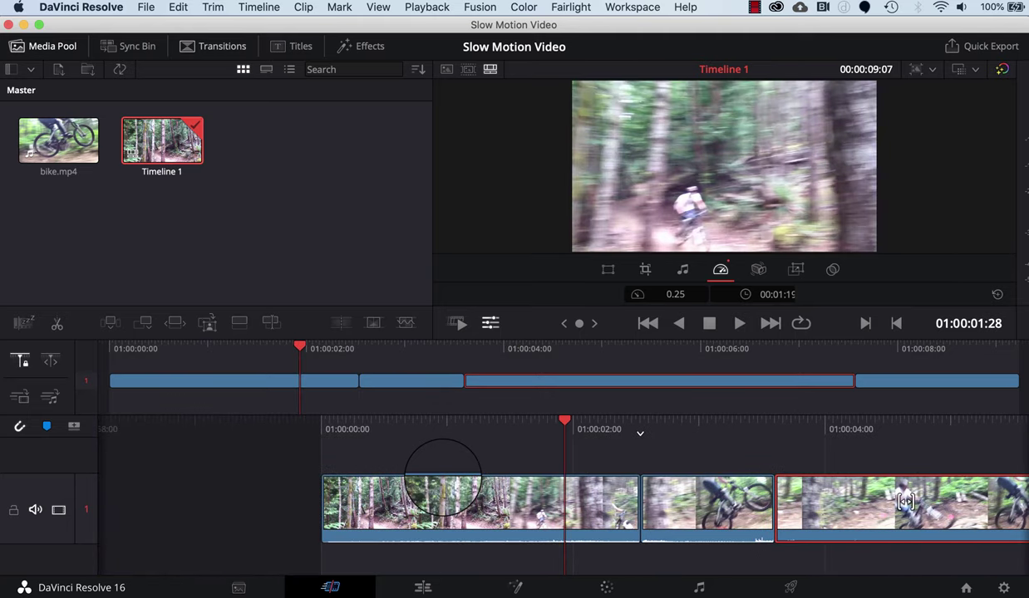
scroll(905, 501, left, 10)
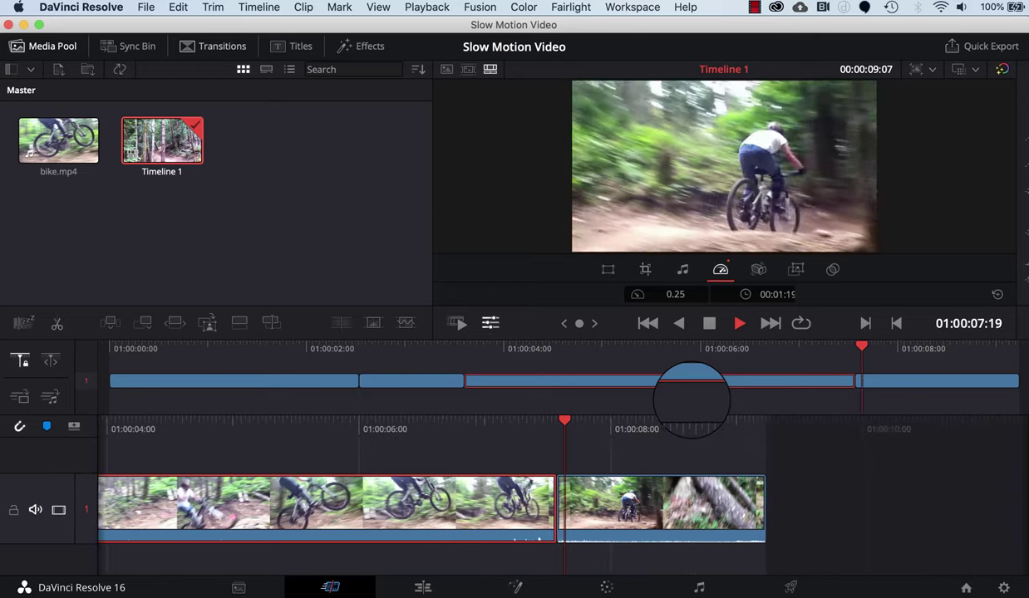
key(space)
drag(564, 421, 507, 503)
scroll(507, 503, up, 10)
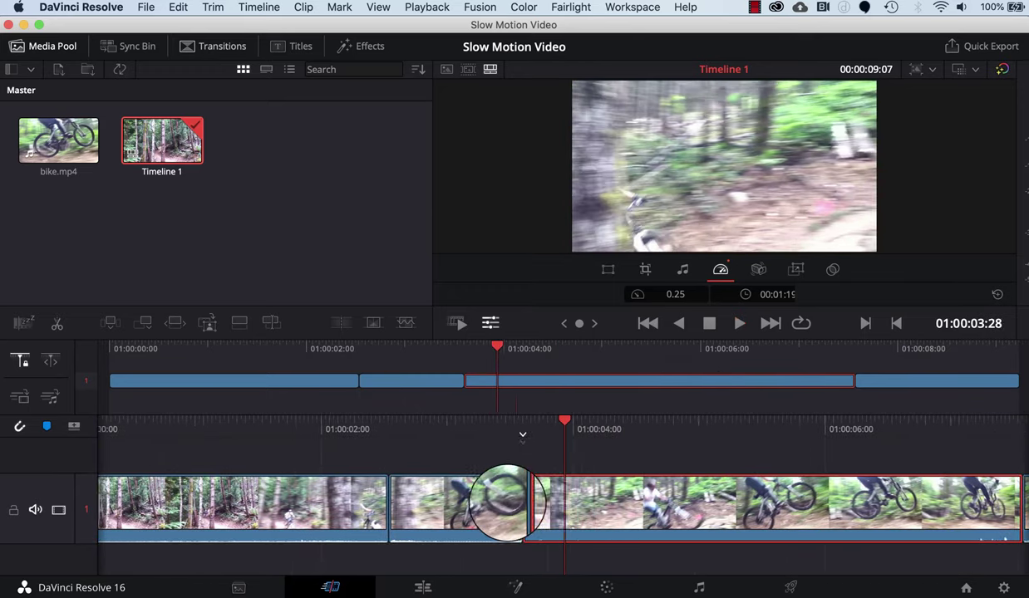
scroll(506, 503, up, 2)
scroll(507, 503, down, 3)
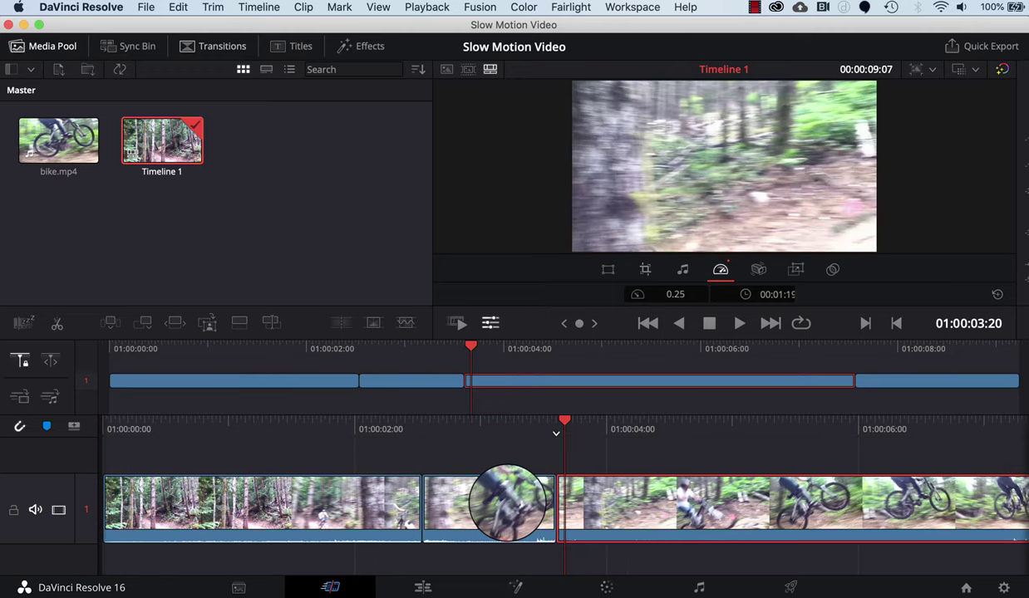
scroll(507, 502, up, 1)
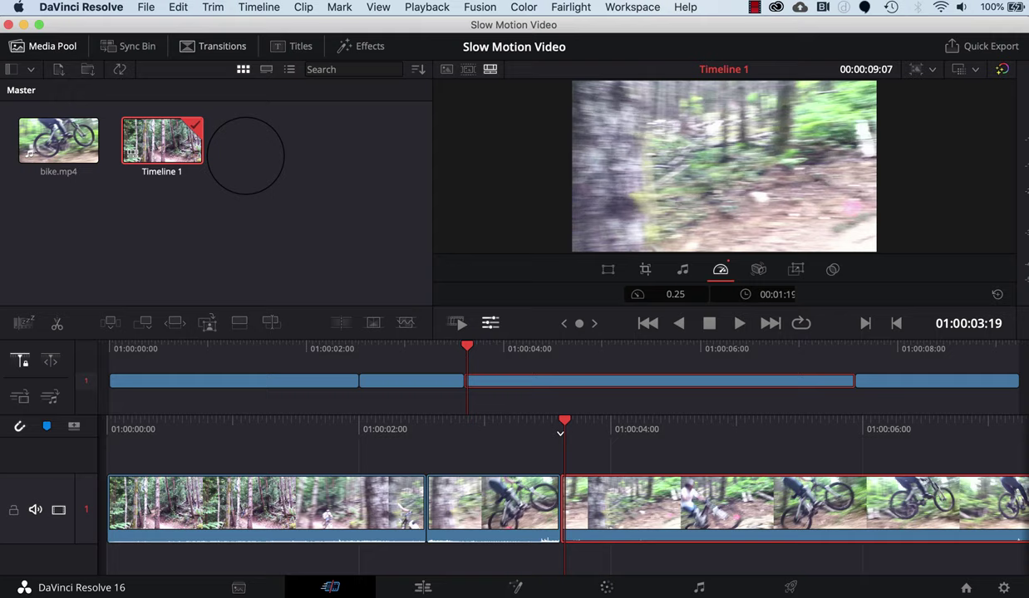
Drop a Cross Dissolve on the cut before the slow-motion clip and preview it
click(216, 46)
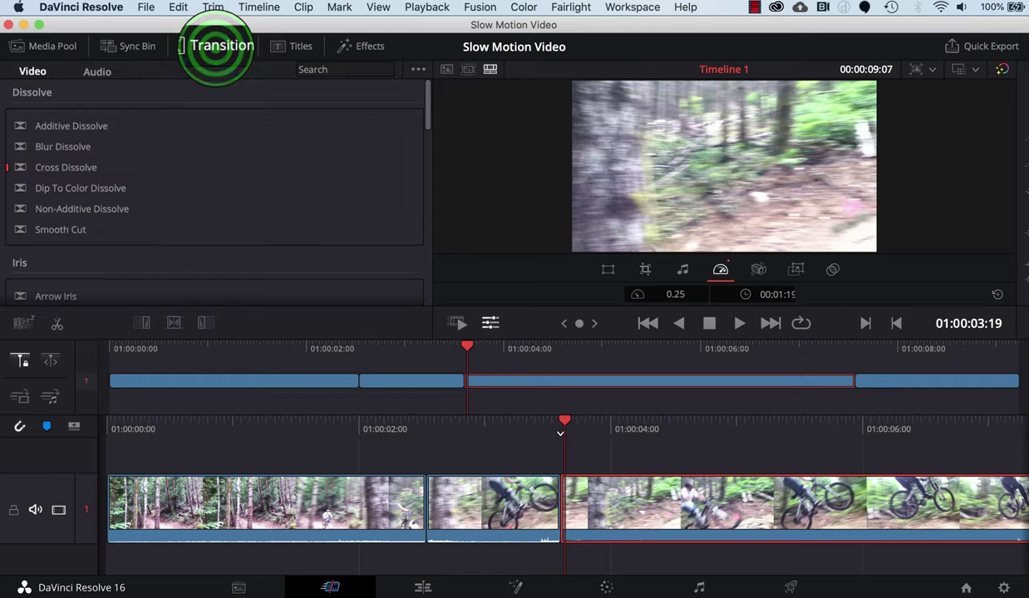
drag(57, 165, 550, 503)
drag(457, 492, 670, 501)
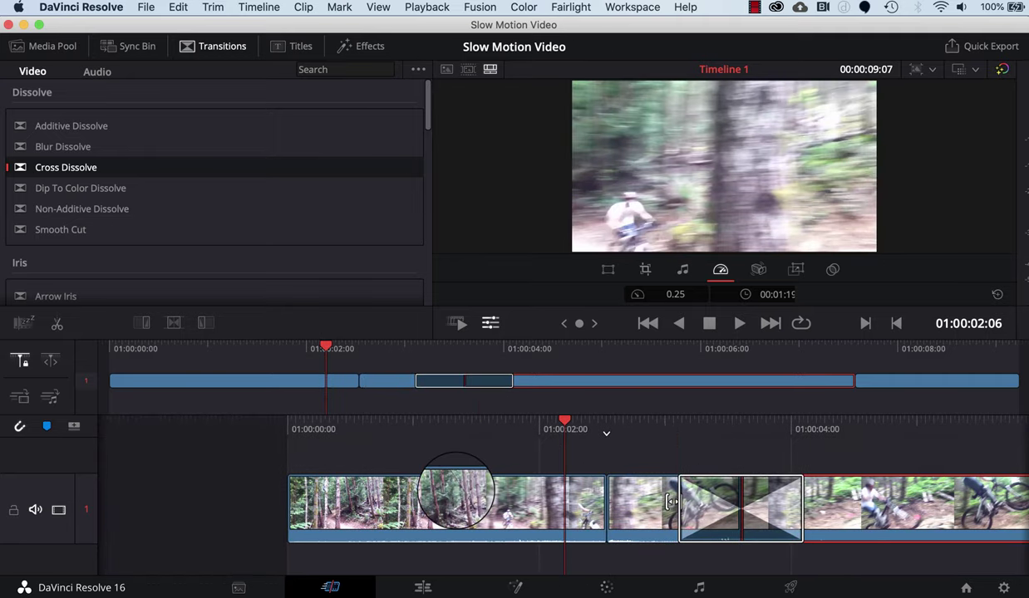
key(/)
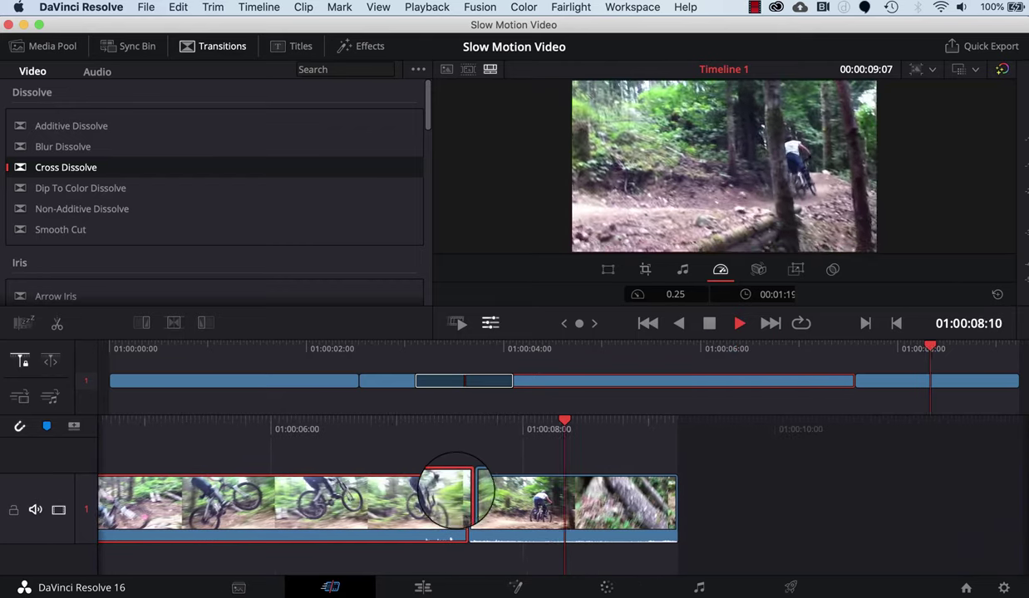
key(space)
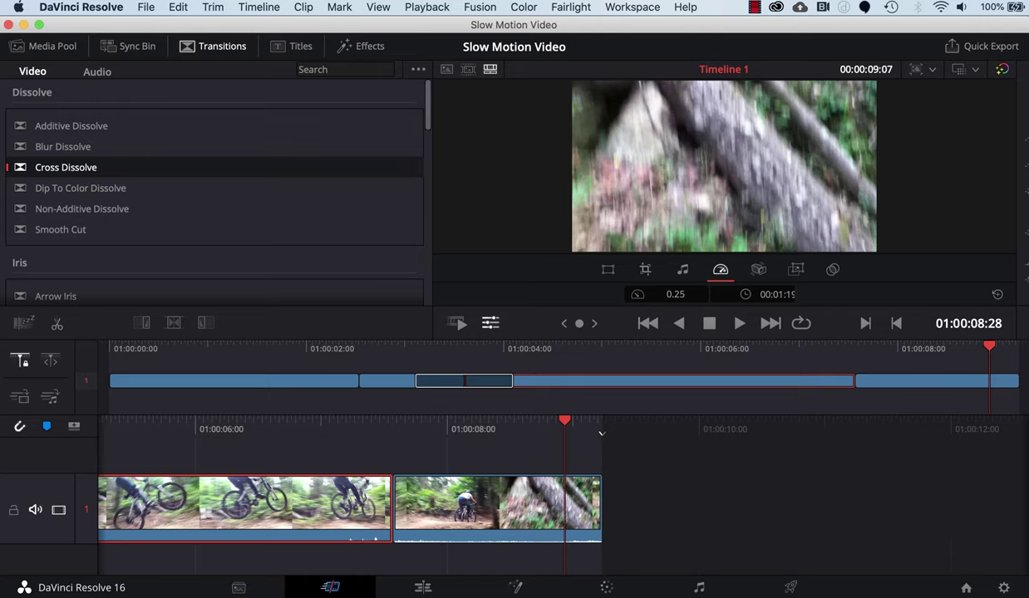
key(Home)
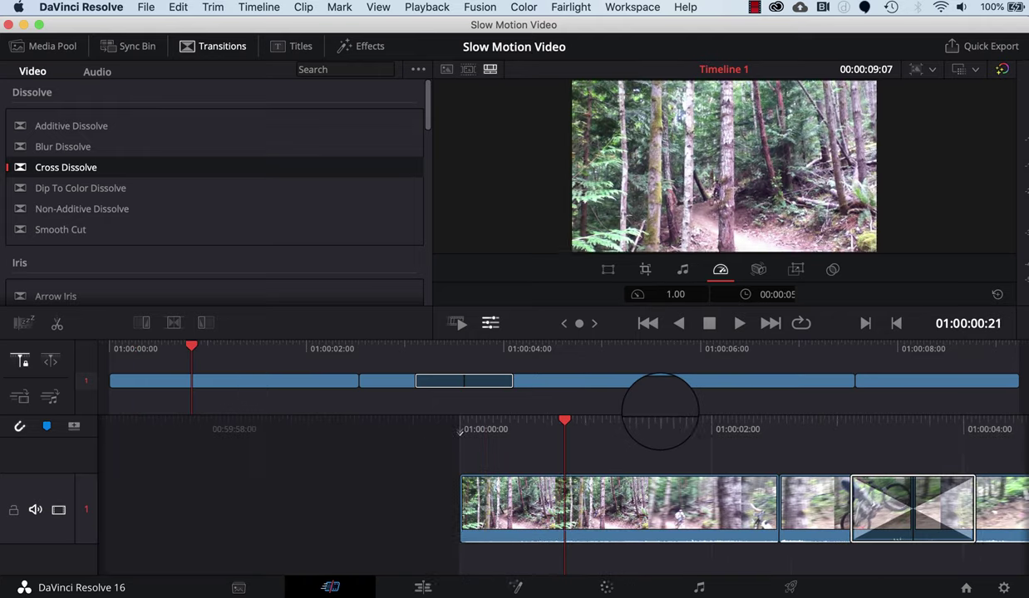
Zoom the slow-motion clip to 1.3 and reposition it to -261.5, -150.1 toward the rider
key(space)
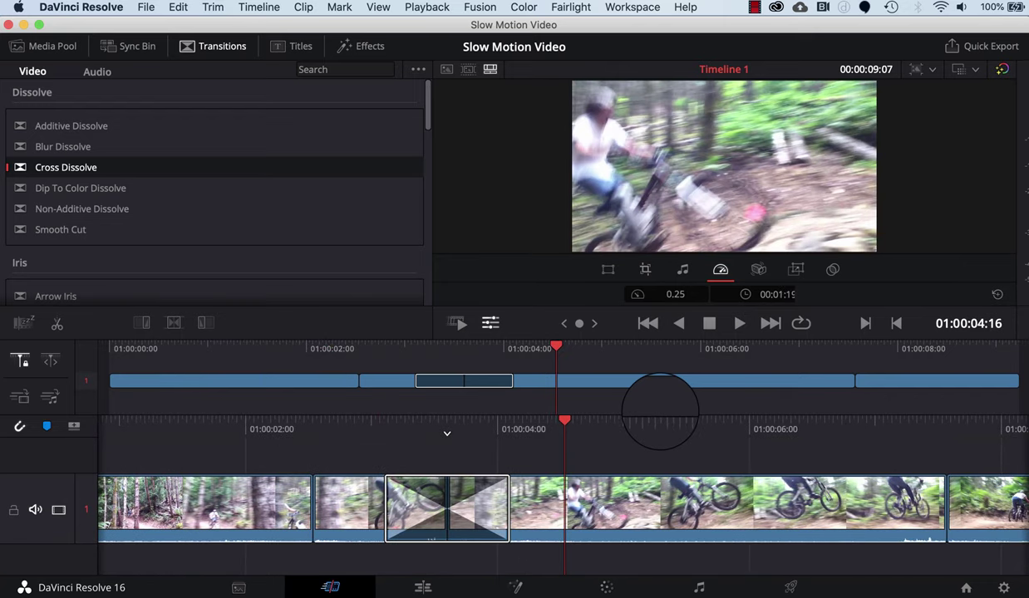
click(620, 493)
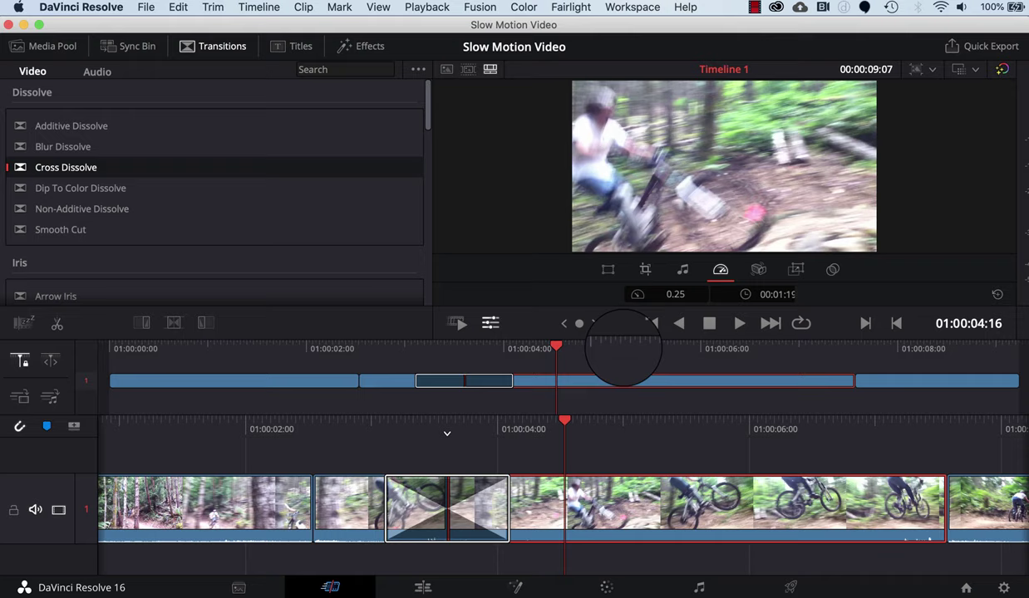
click(610, 270)
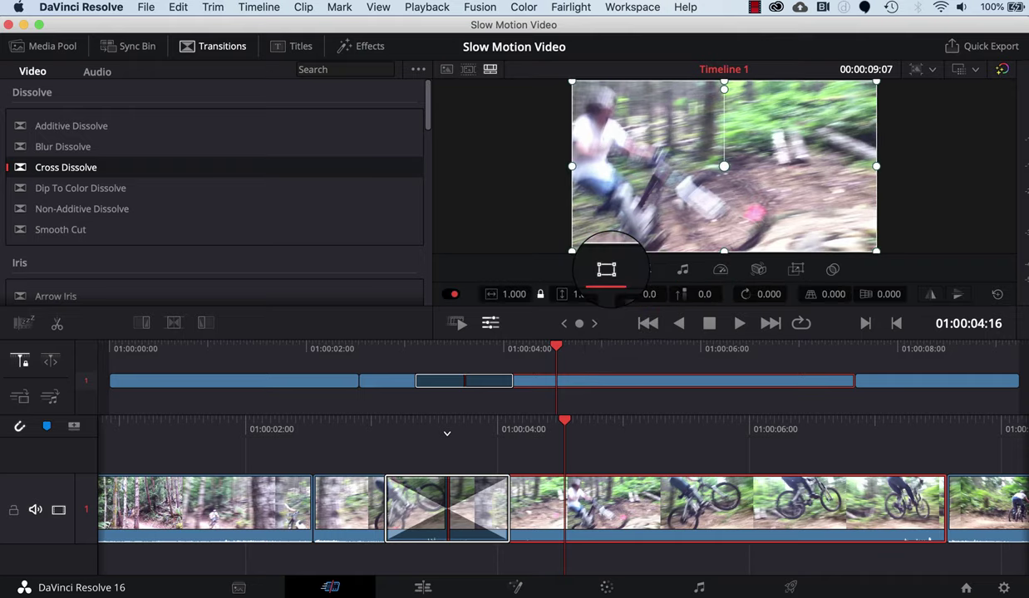
click(514, 295)
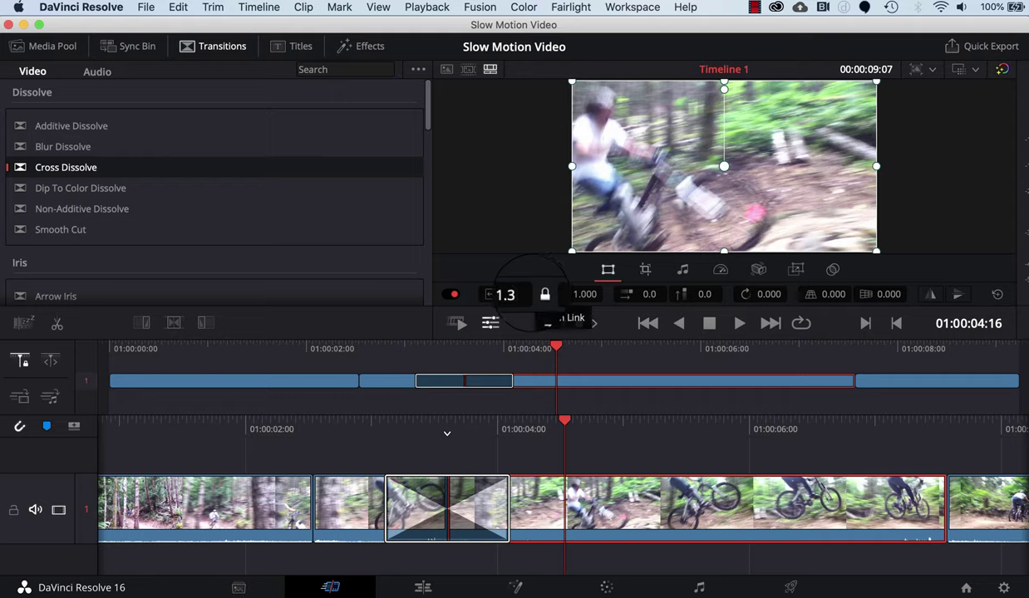
text(1.3)
key(Return)
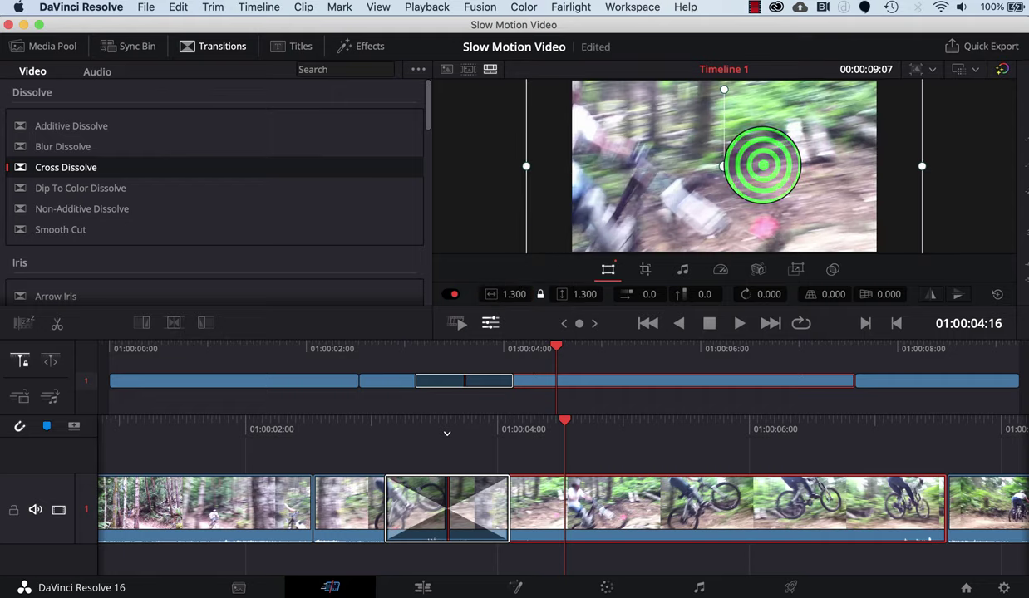
drag(762, 164, 720, 190)
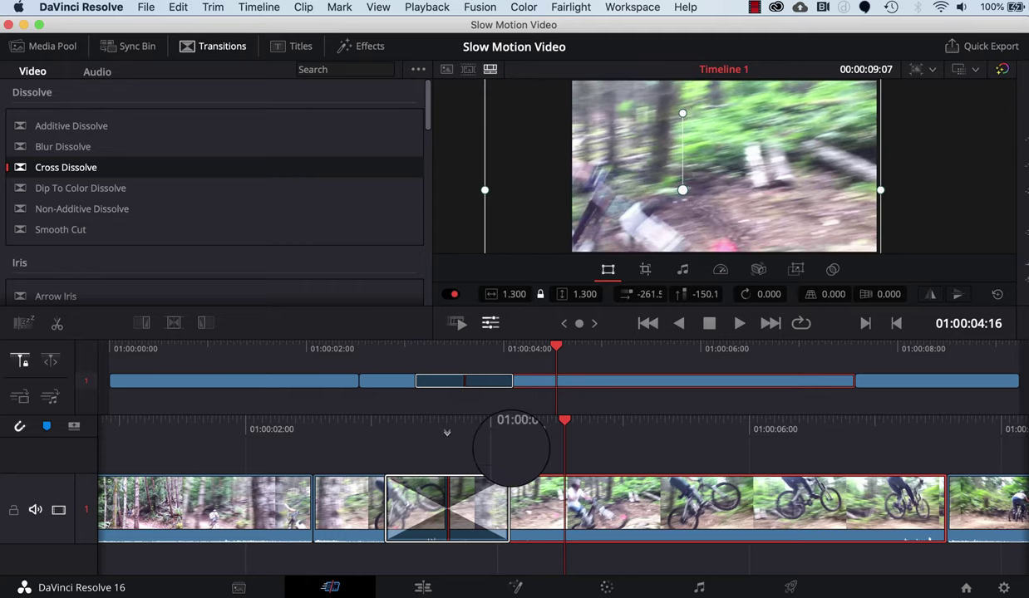
Play back the zoomed slow-motion replay
scroll(515, 440, left, 5)
scroll(511, 447, left, 2)
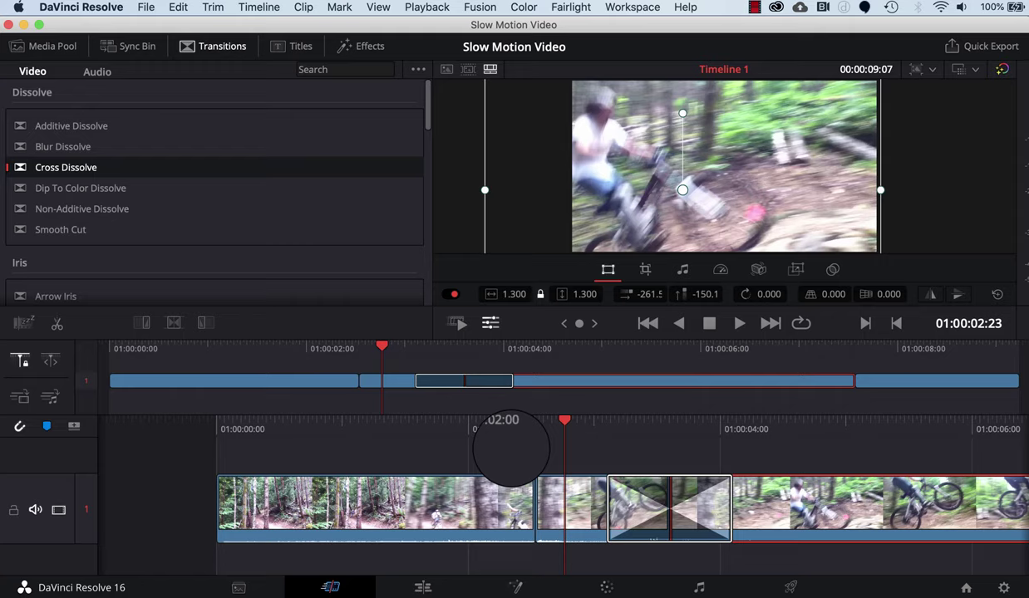
scroll(511, 447, left, 3)
key(space)
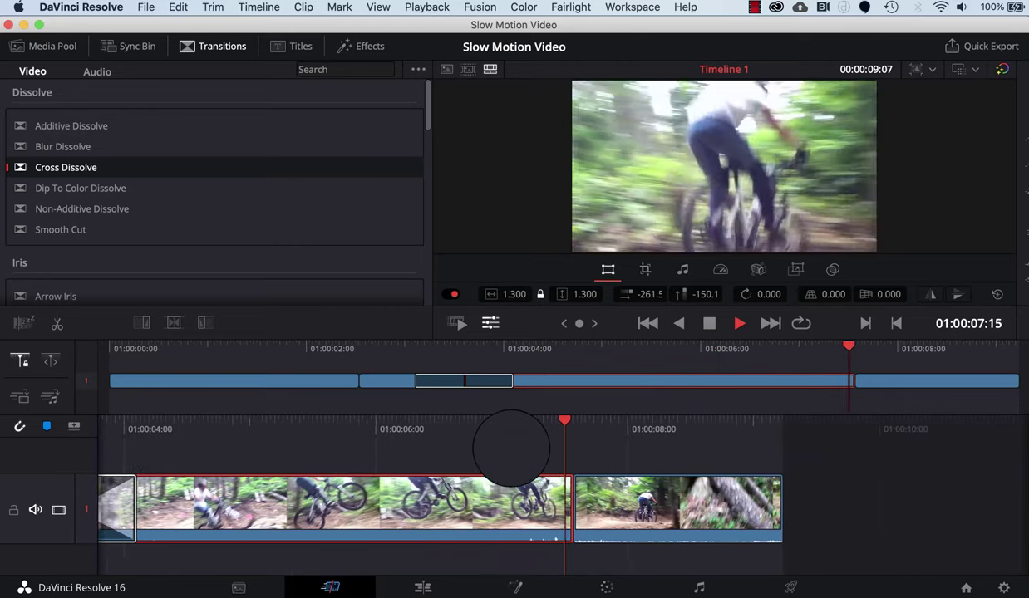
key(space)
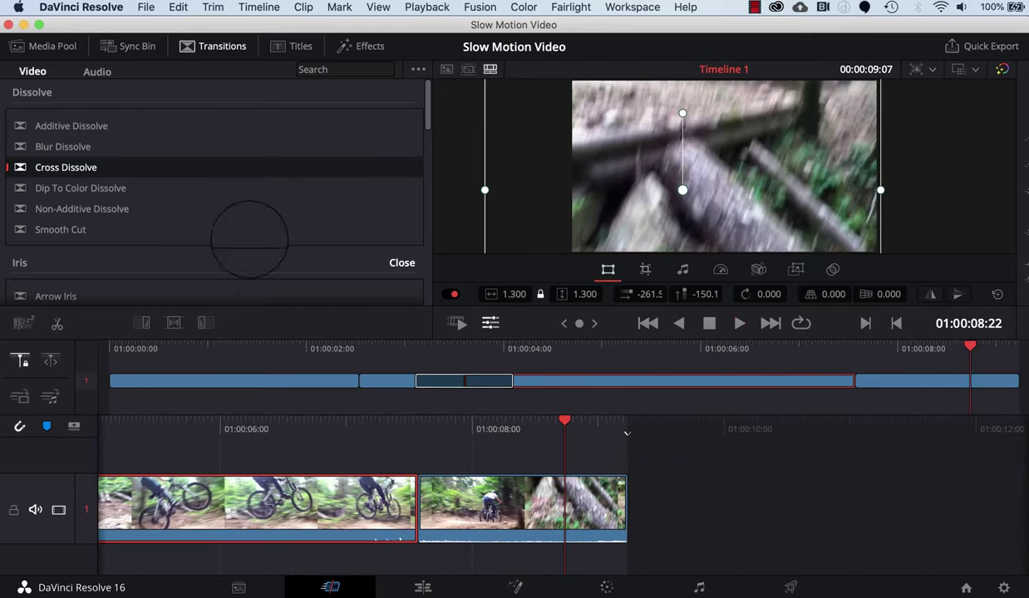
Add a Cross Dissolve on the last cut, review both dissolves, and switch to the Edit page
drag(66, 167, 415, 497)
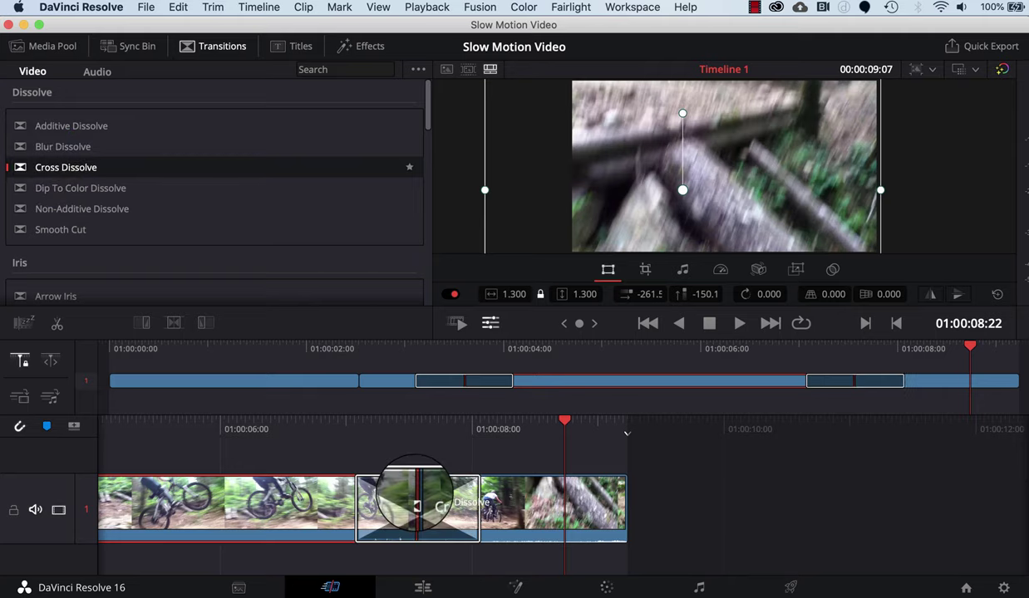
key(j)
key(k)
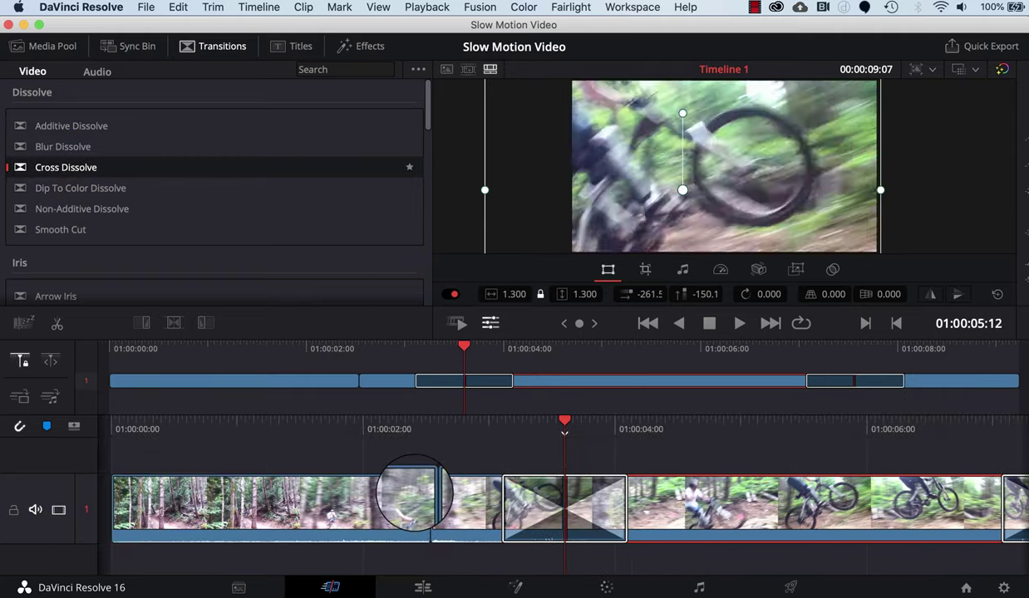
key(slash)
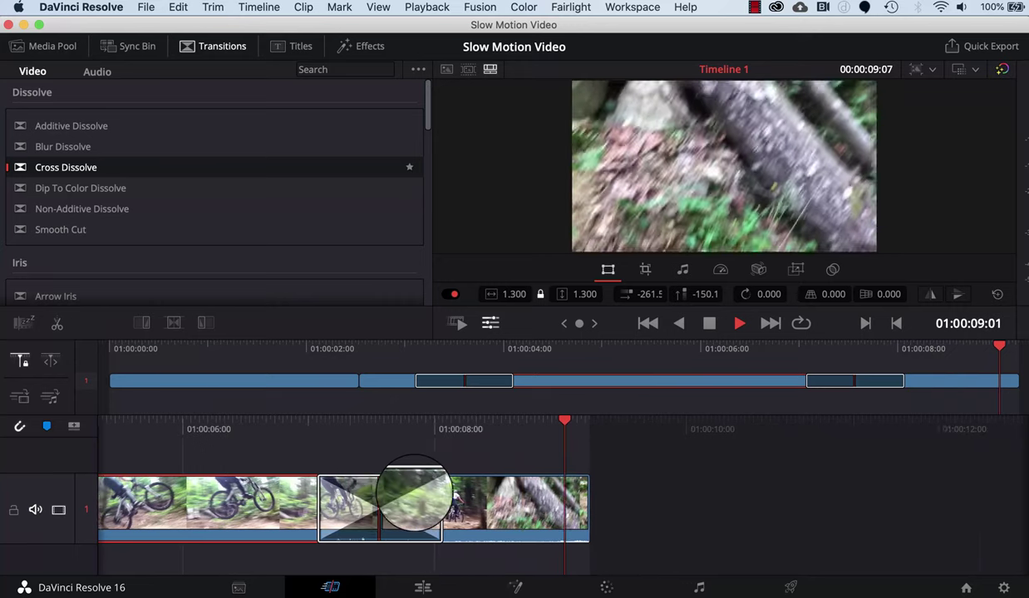
key(space)
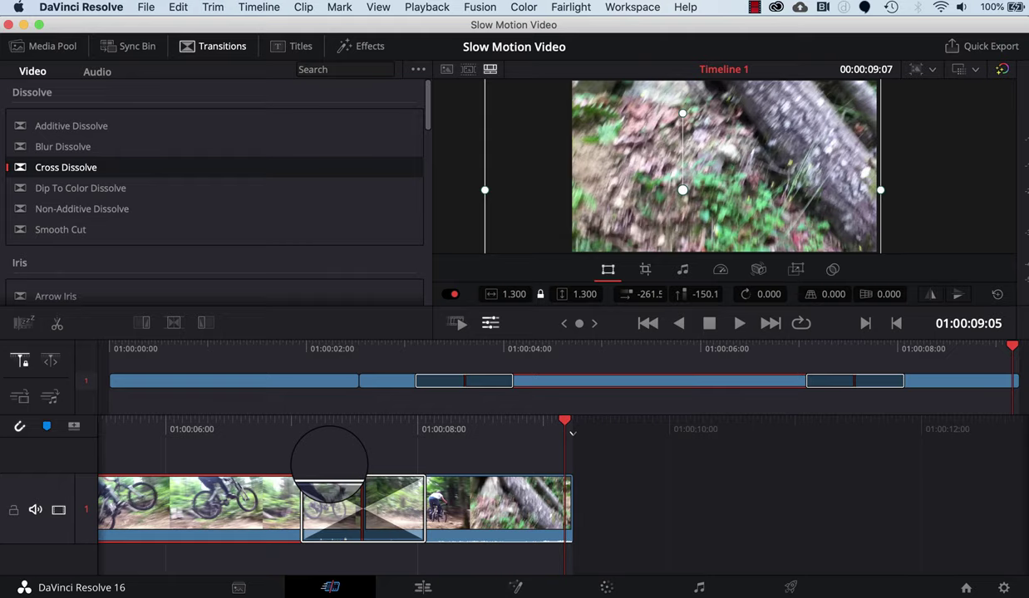
click(422, 584)
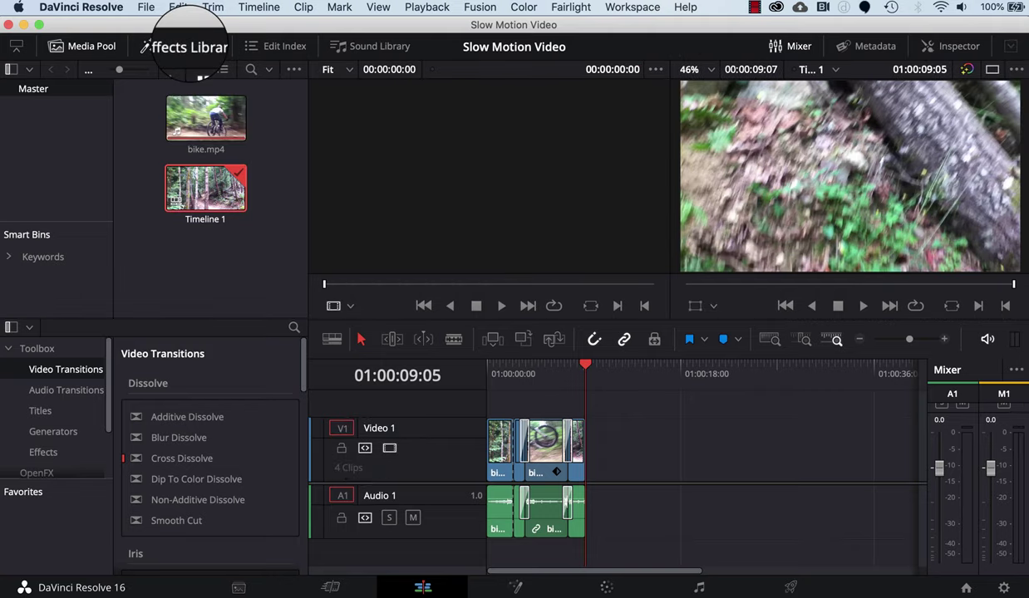
Search the Sound Library for 'lawn mower' to find Lawn Mower INT Persp
click(358, 48)
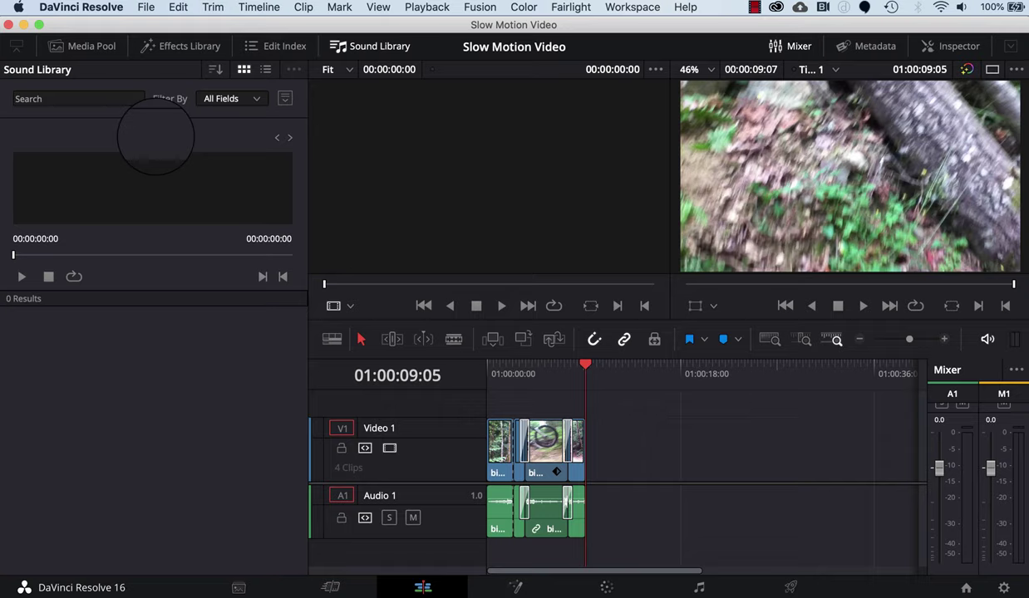
click(95, 100)
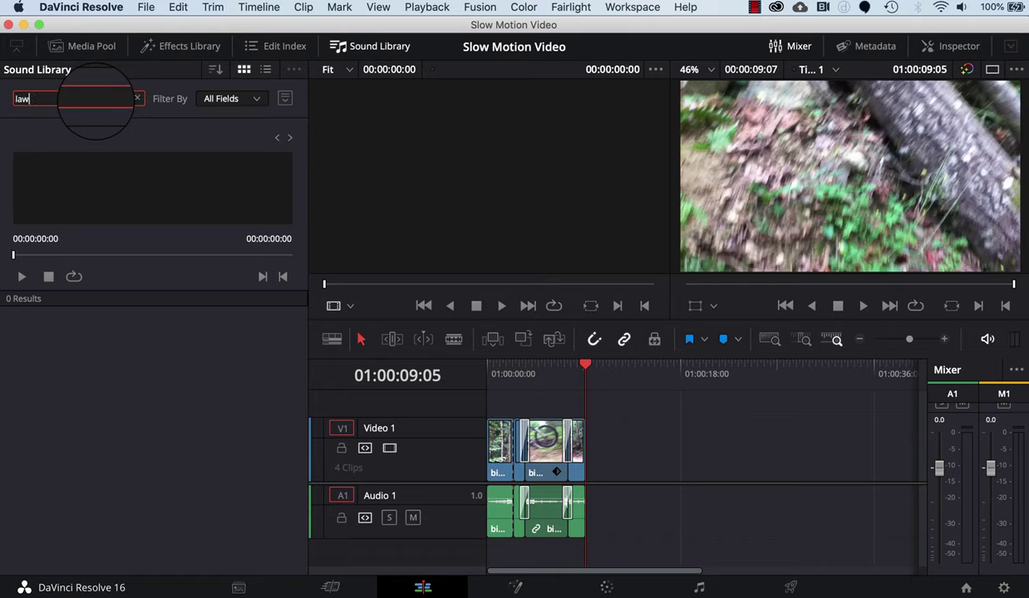
key(Return)
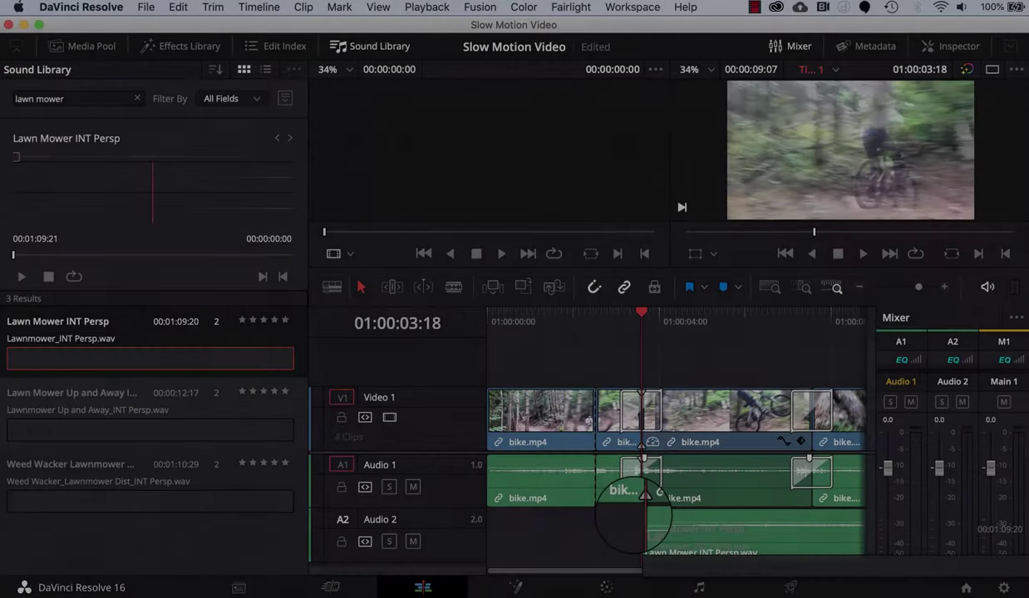
Move the Lawn Mower INT Persp clip on A2 to start under the slow-motion replay
drag(645, 495, 641, 525)
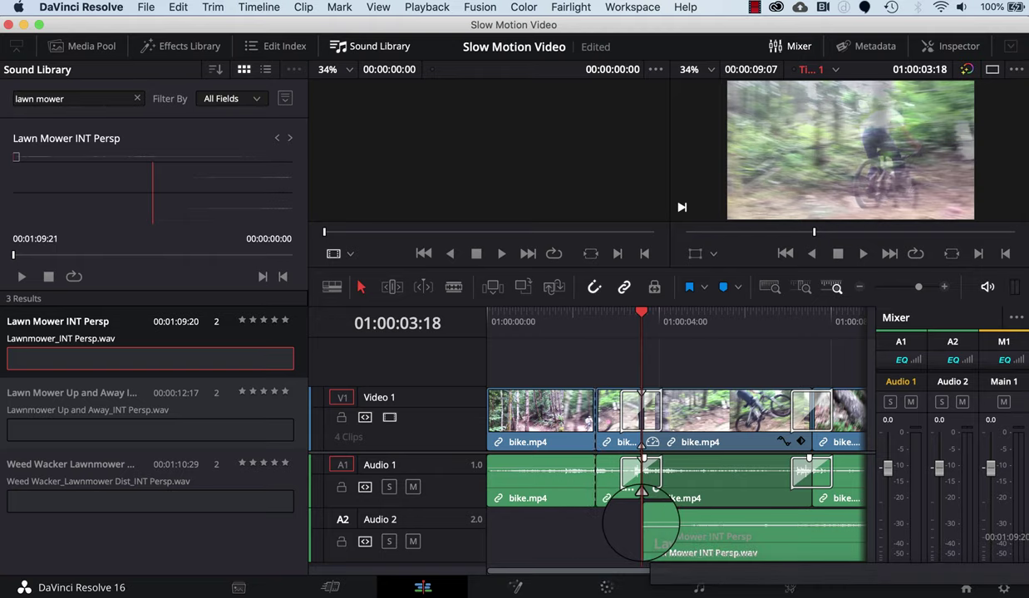
scroll(640, 524, right, 10)
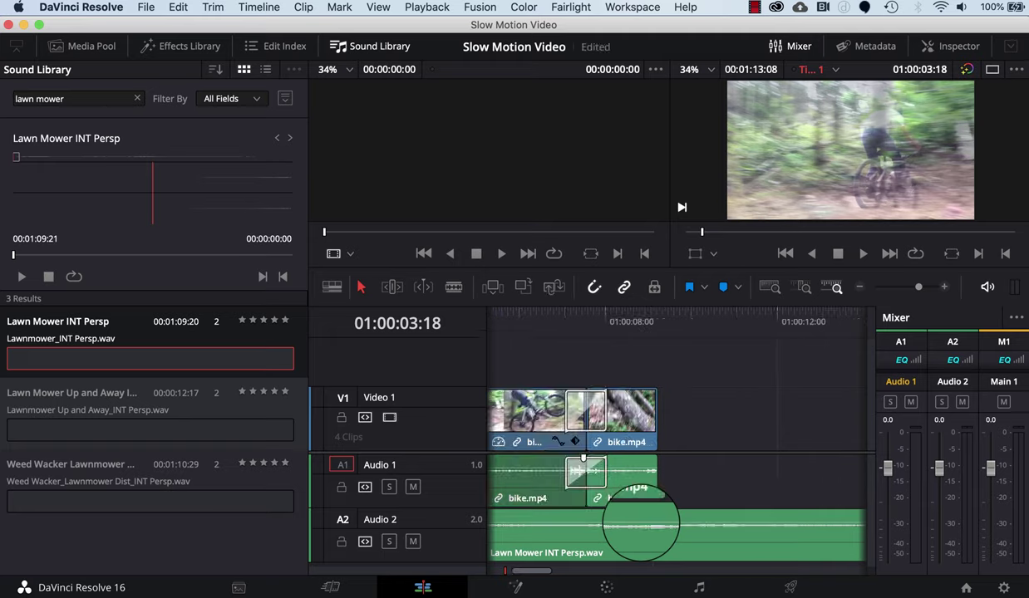
scroll(640, 524, right, 5)
click(861, 287)
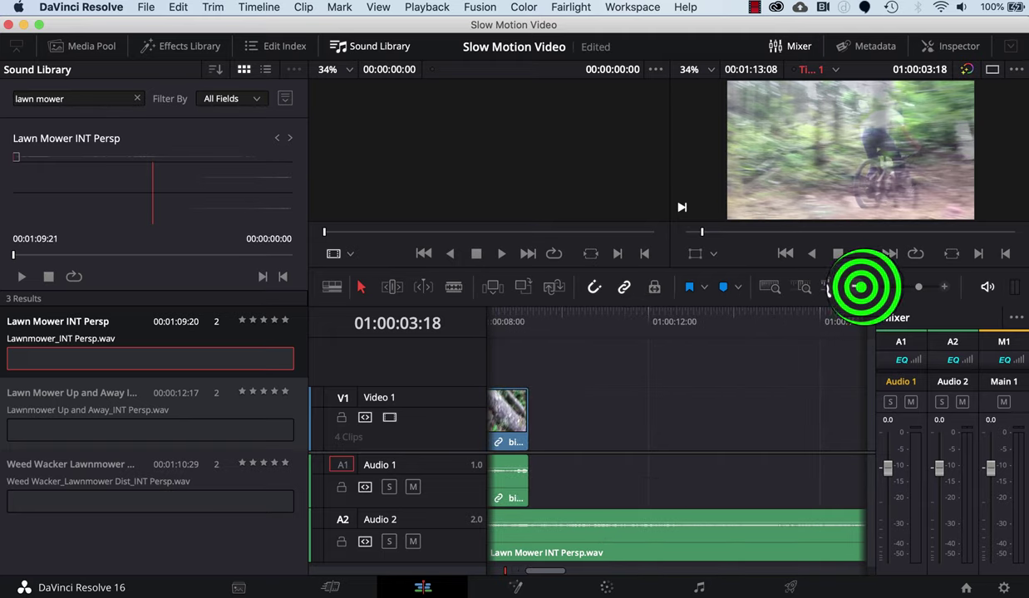
click(861, 287)
click(861, 287)
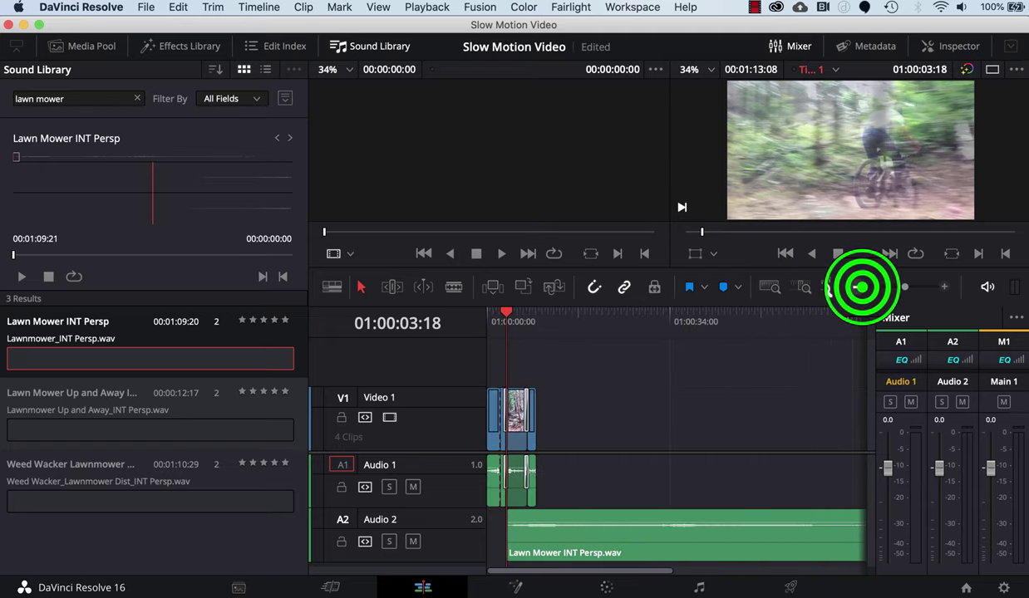
click(860, 287)
click(677, 539)
drag(678, 538, 507, 502)
Trim the lawn mower sound's end to meet the following cross dissolve
click(944, 287)
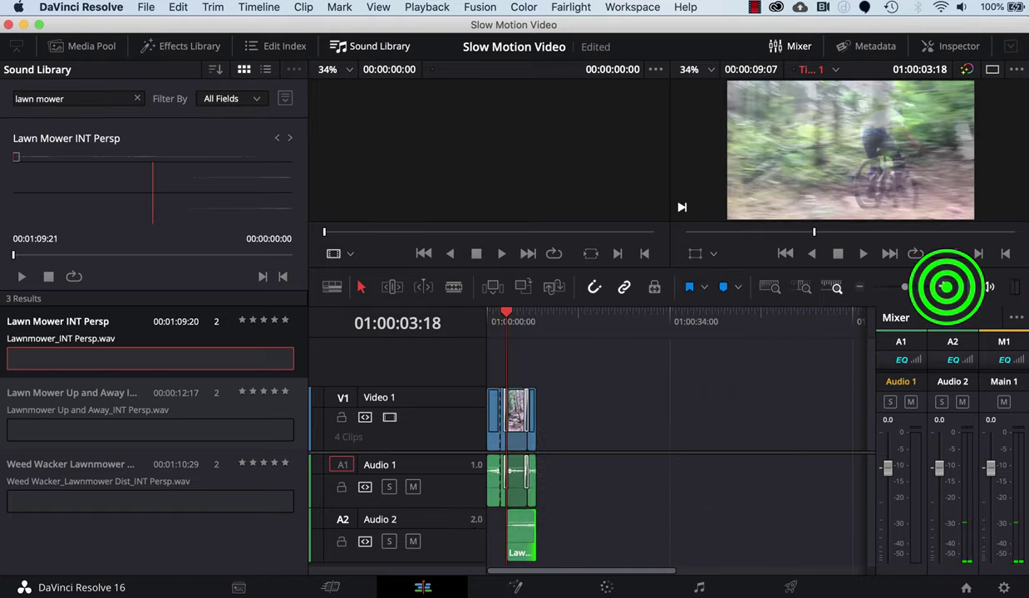
click(944, 287)
click(944, 287)
click(944, 287)
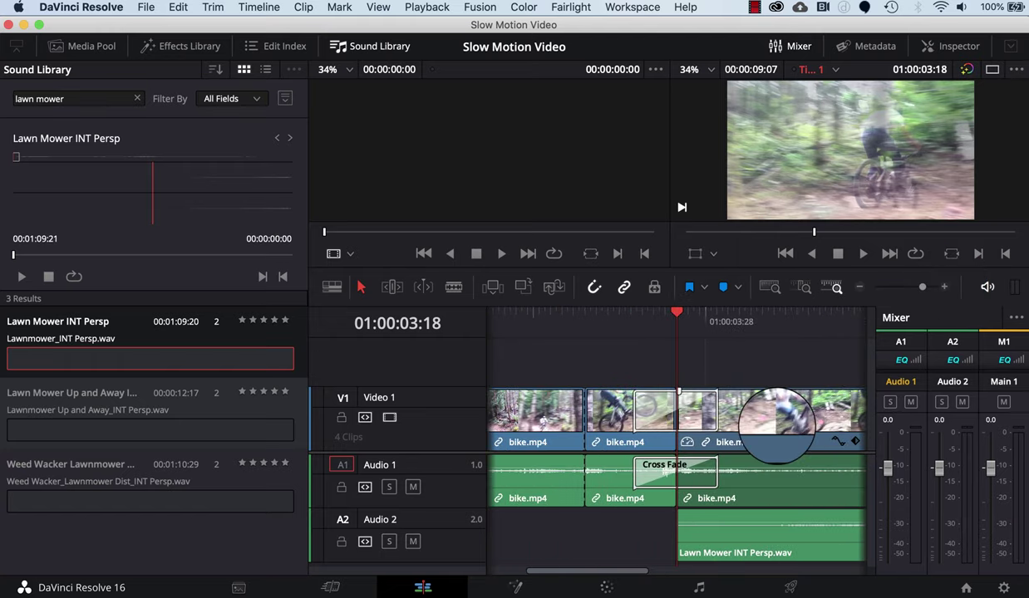
scroll(777, 437, right, 5)
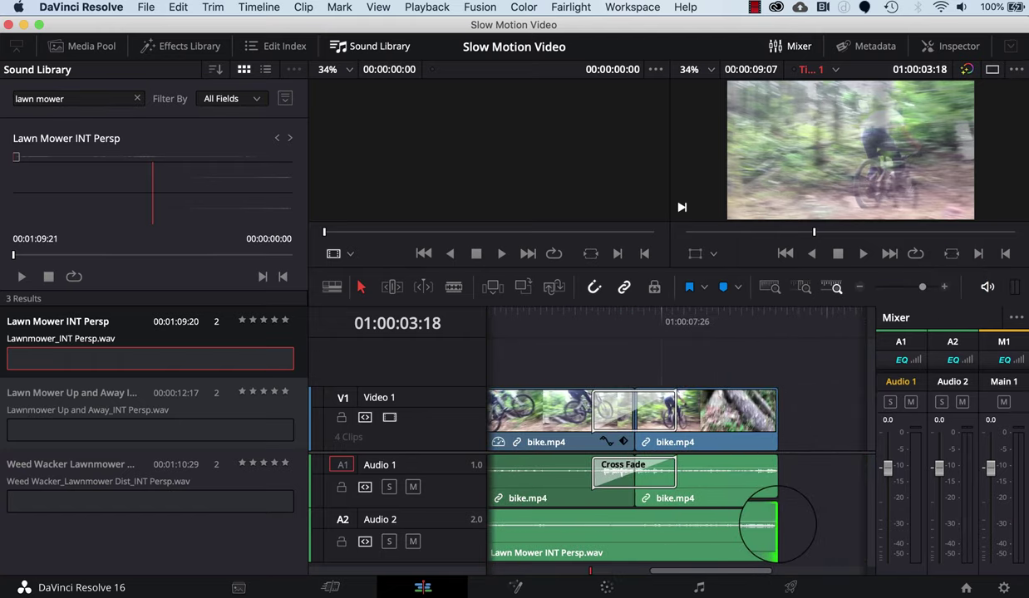
drag(776, 525, 635, 539)
scroll(704, 546, left, 2)
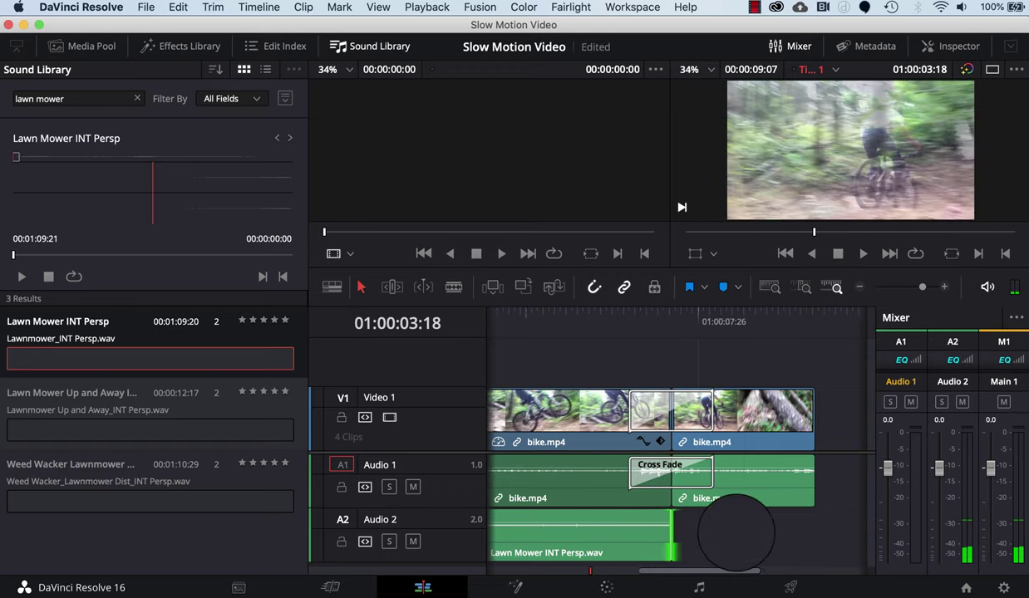
scroll(735, 532, left, 4)
scroll(735, 532, right, 3)
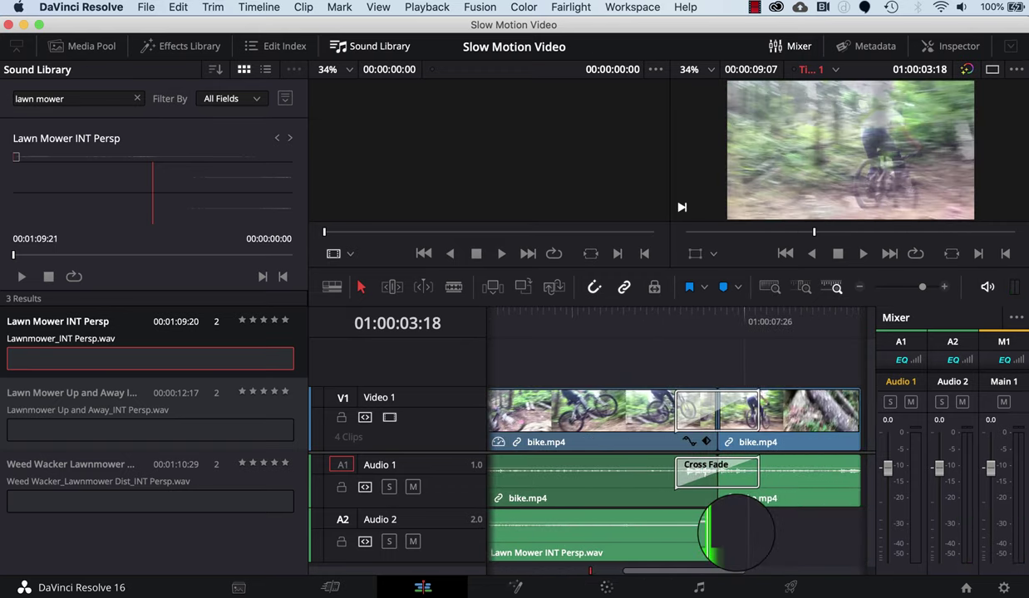
drag(738, 532, 730, 533)
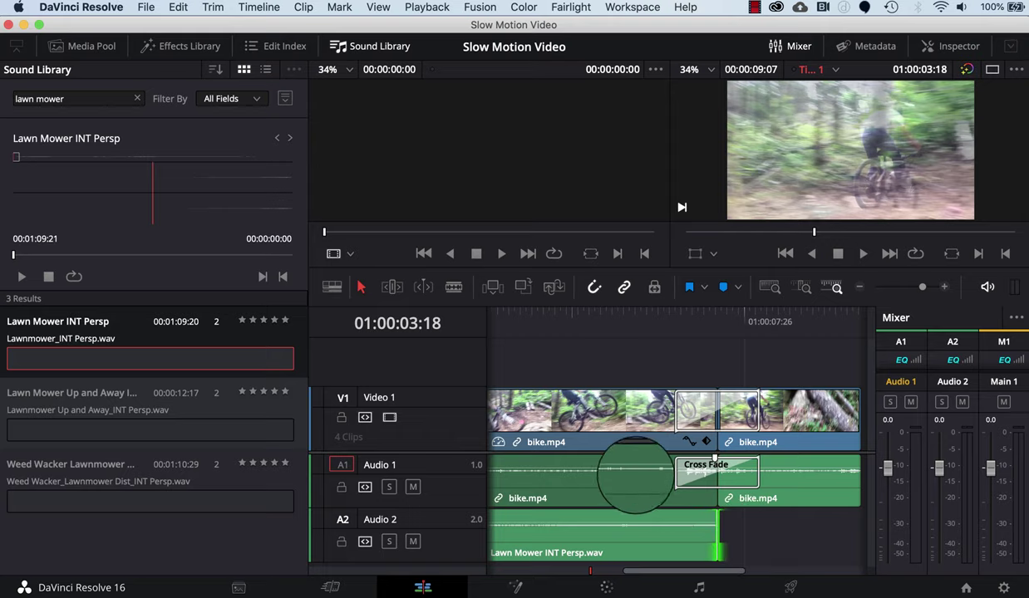
scroll(622, 479, left, 1)
scroll(622, 479, left, 4)
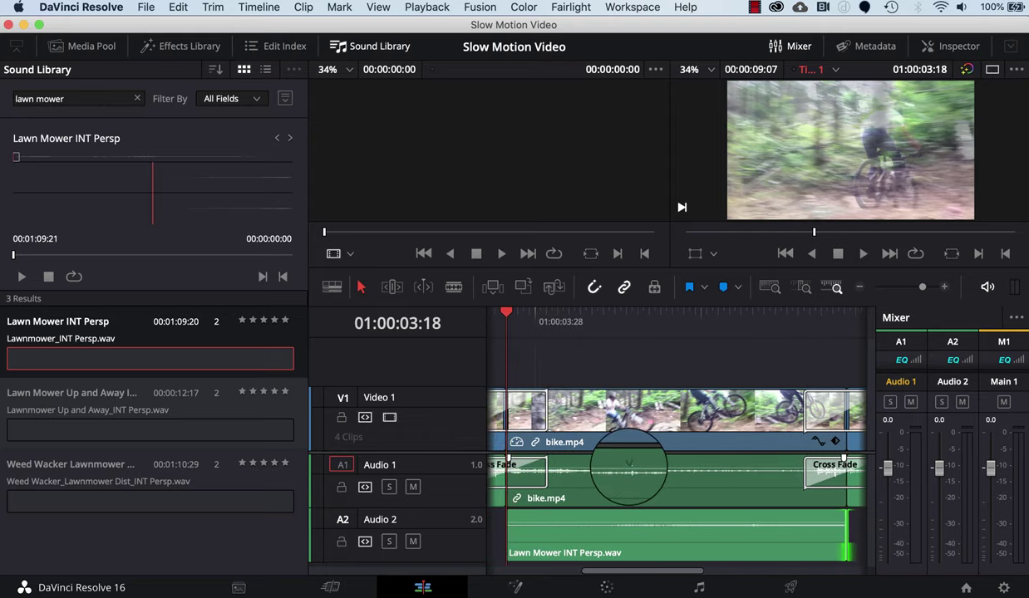
Drop the slow-motion bike.mp4 clip's audio on Audio 1 to -75 dB and return the playhead to 01:00:01:06
click(628, 467)
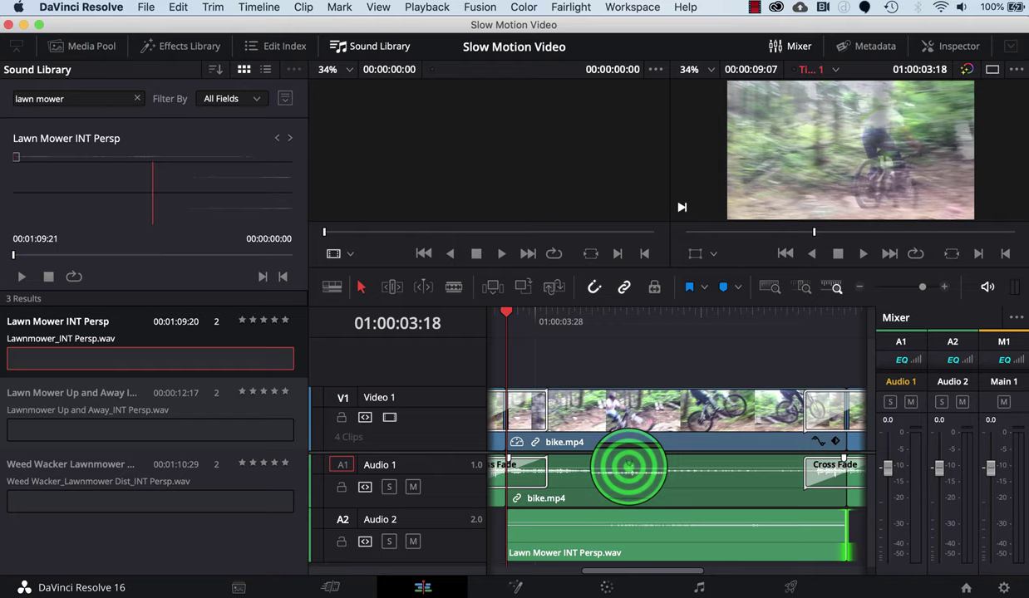
drag(629, 468, 629, 492)
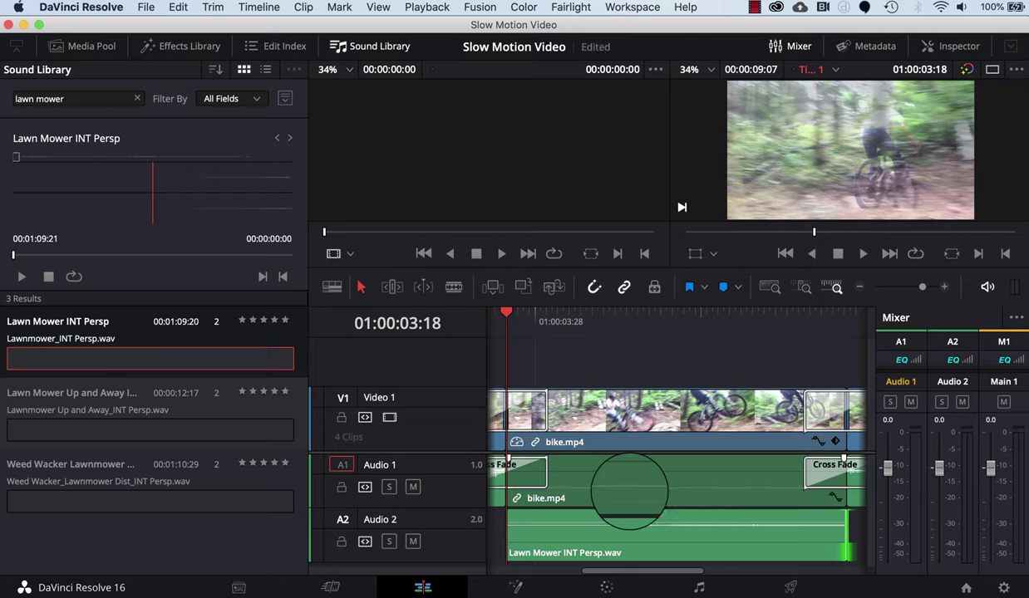
scroll(629, 490, left, 10)
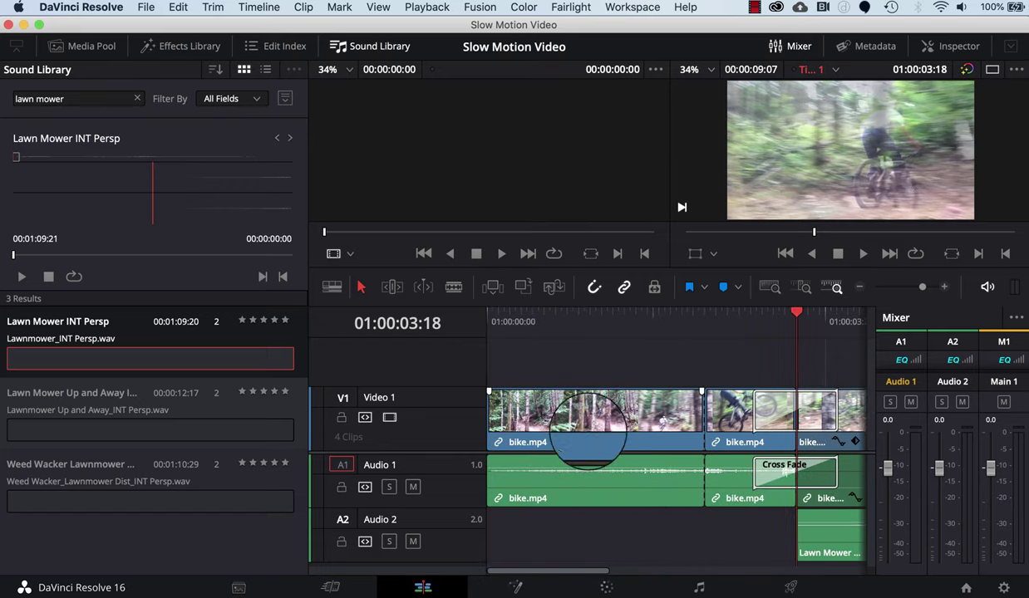
click(591, 318)
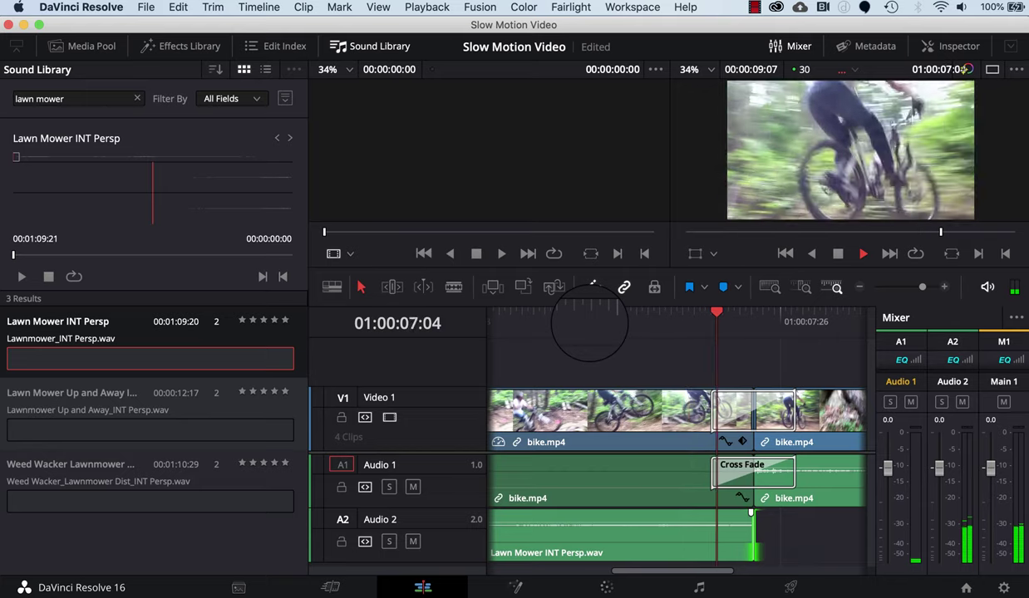
Adjust the lawn mower sound's volume on Audio 2 and preview it from 01:00:02:24
key(space)
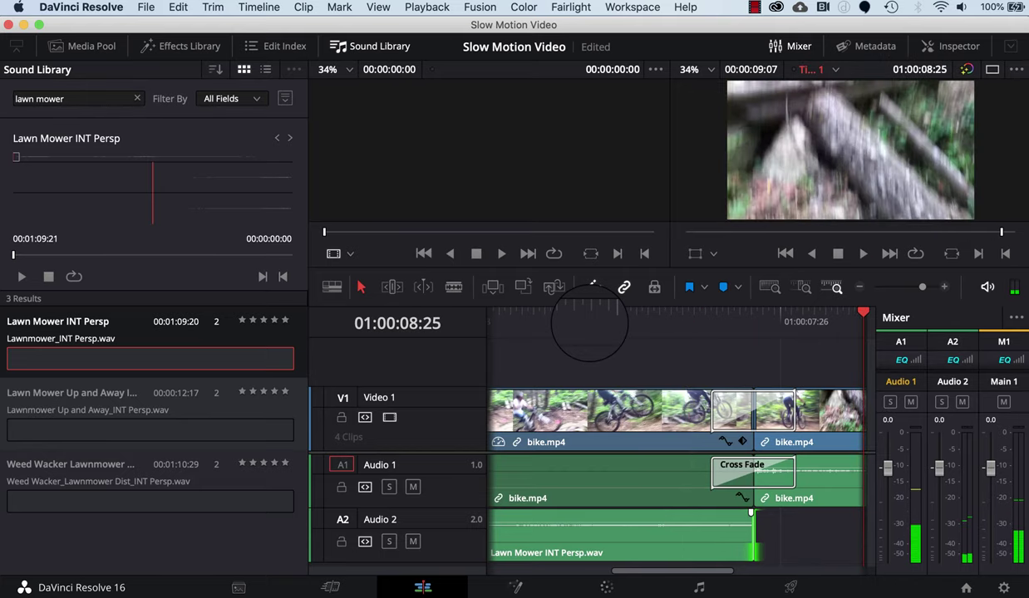
drag(614, 525, 634, 516)
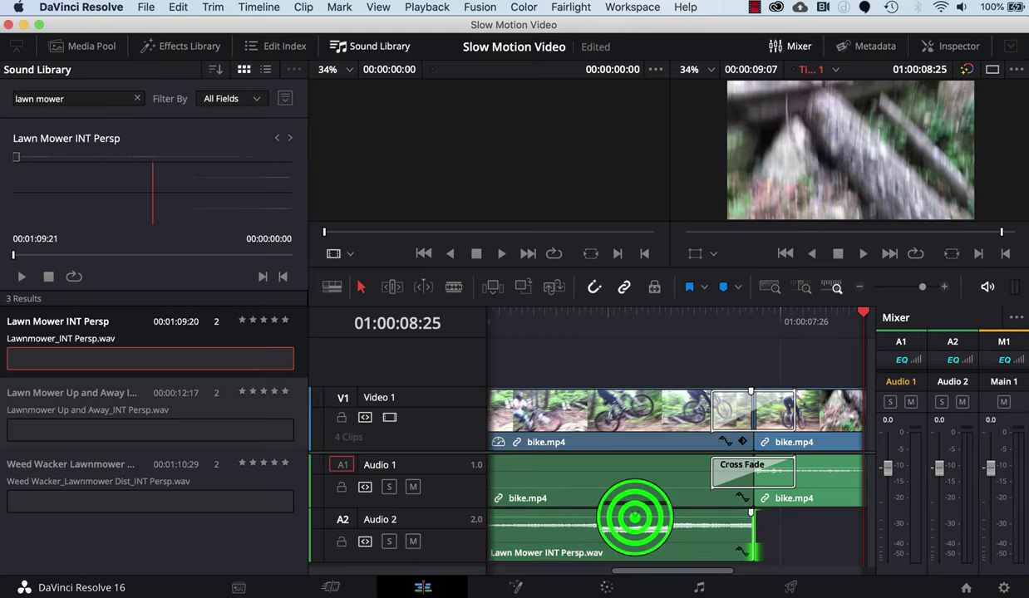
scroll(642, 509, left, 10)
click(723, 315)
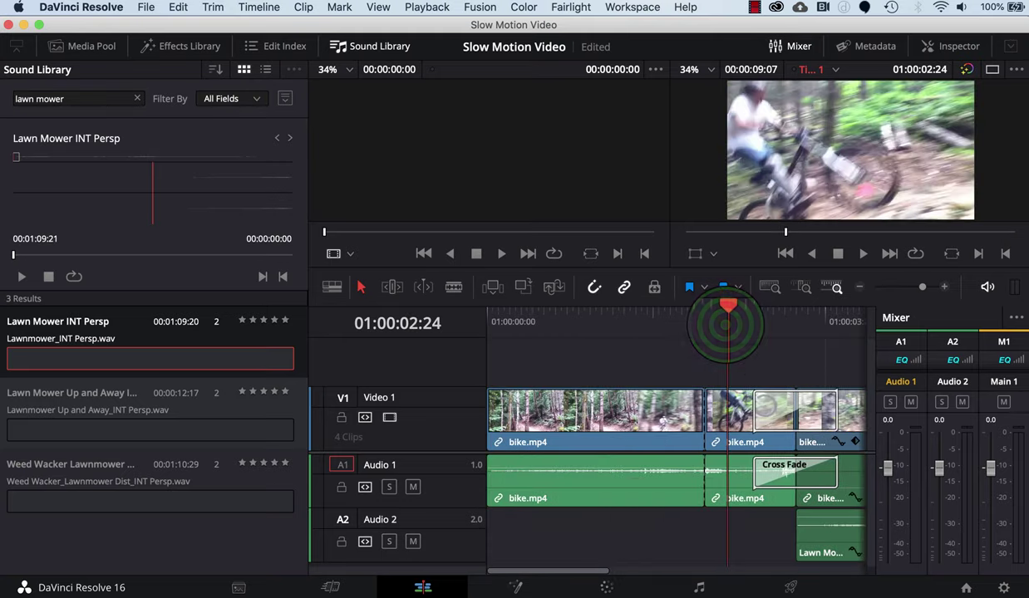
key(space)
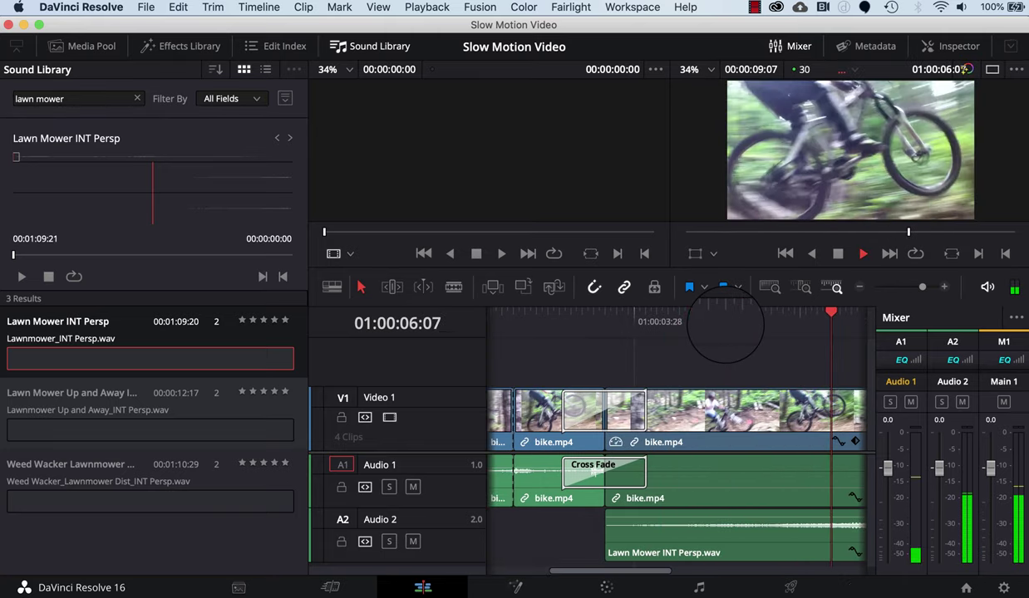
key(space)
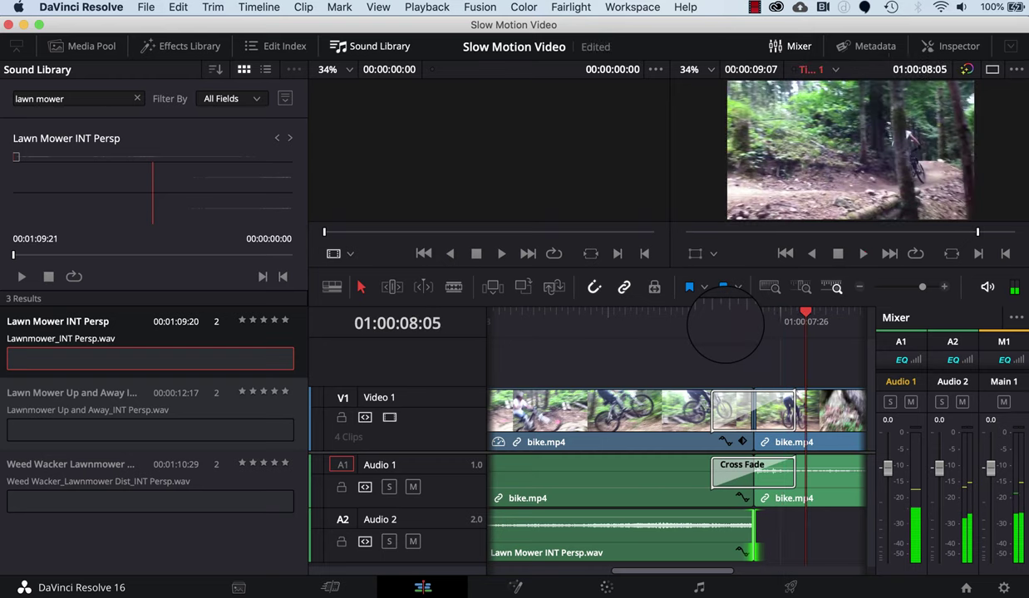
Raise the lawn mower clip's volume, undo the stray change, and replay from 01:00:03:03
click(624, 515)
drag(625, 515, 625, 504)
key(super+z)
key(super+z)
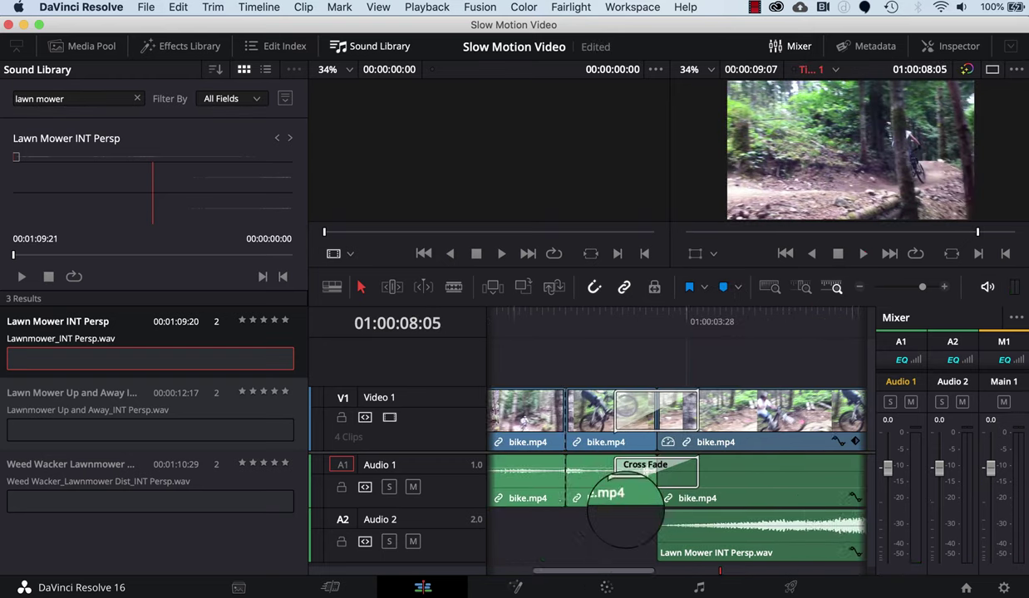
click(666, 322)
key(space)
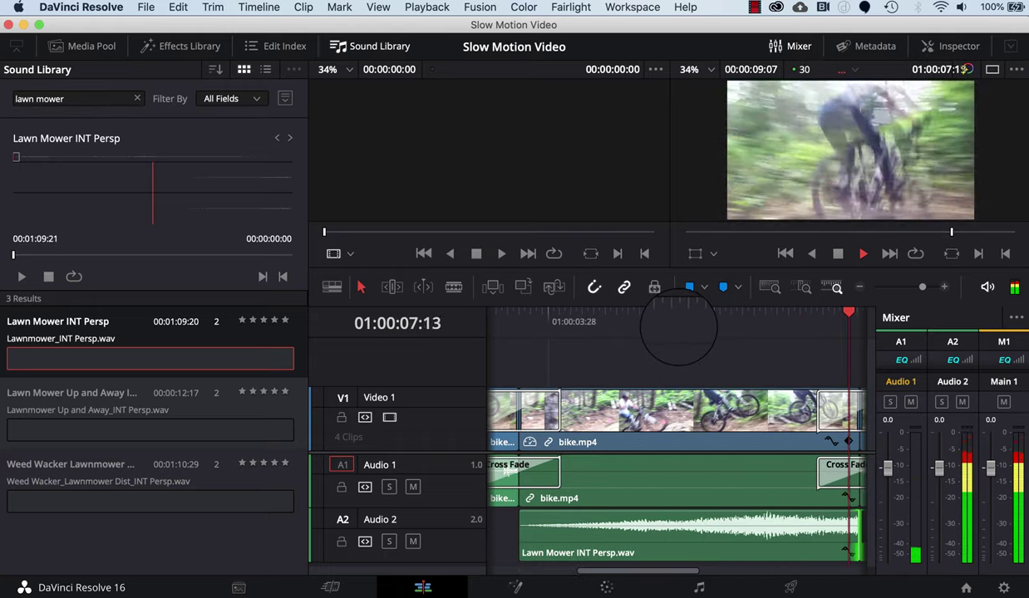
Fade out the end of Lawn Mower INT Persp.wav on Audio 2 and preview it from 01:00:05:26
key(space)
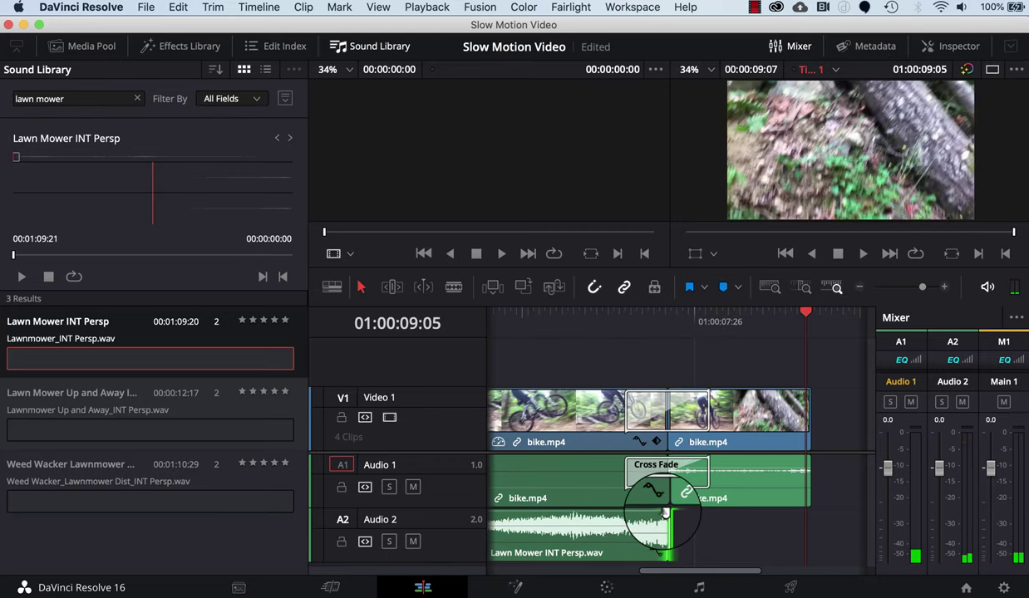
click(665, 513)
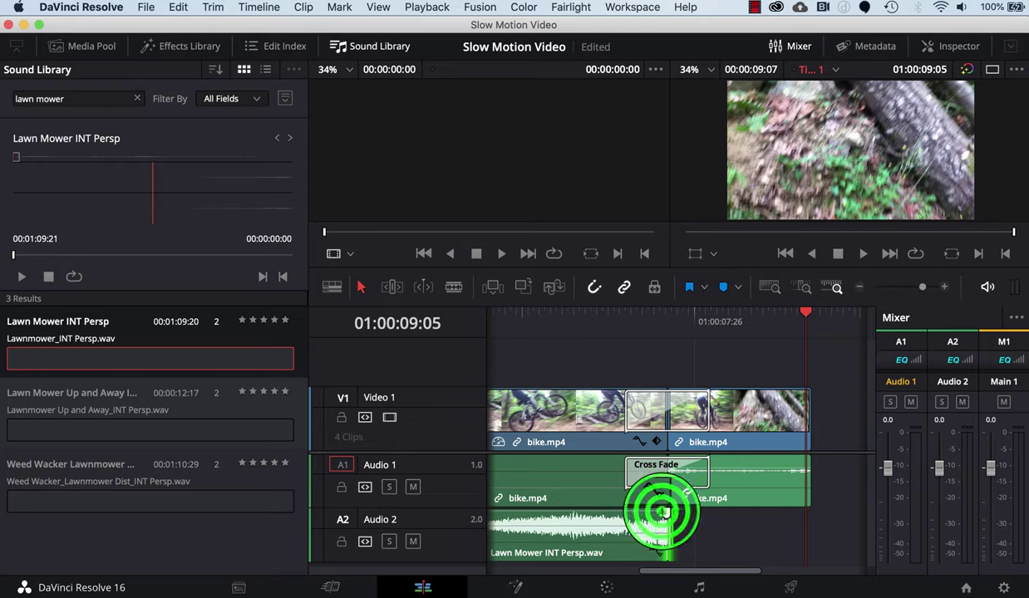
mouse_move(665, 513)
mouse_down()
mouse_move(594, 512)
mouse_move(545, 448)
mouse_up()
click(521, 322)
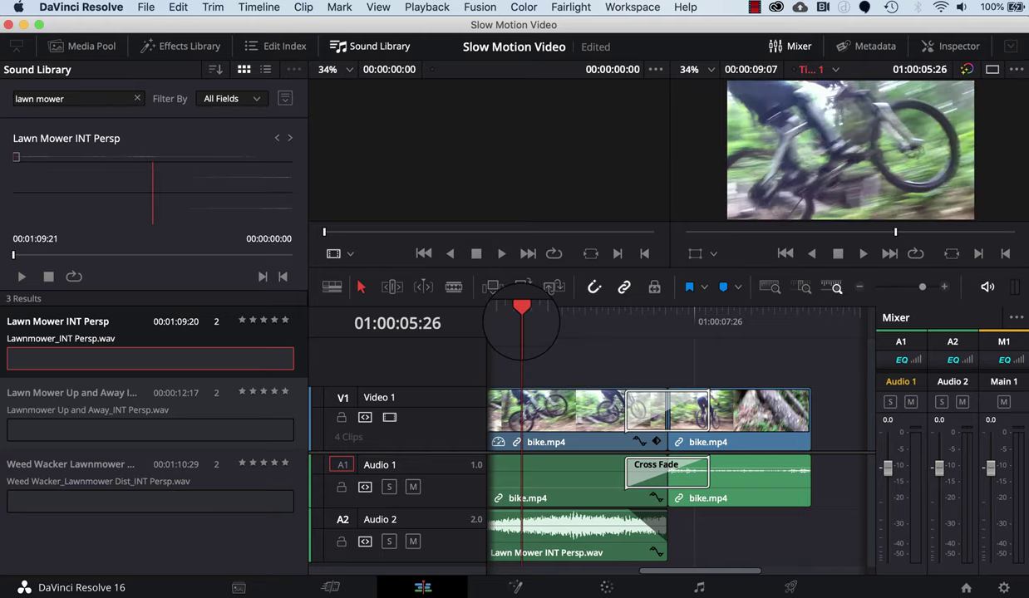
key(space)
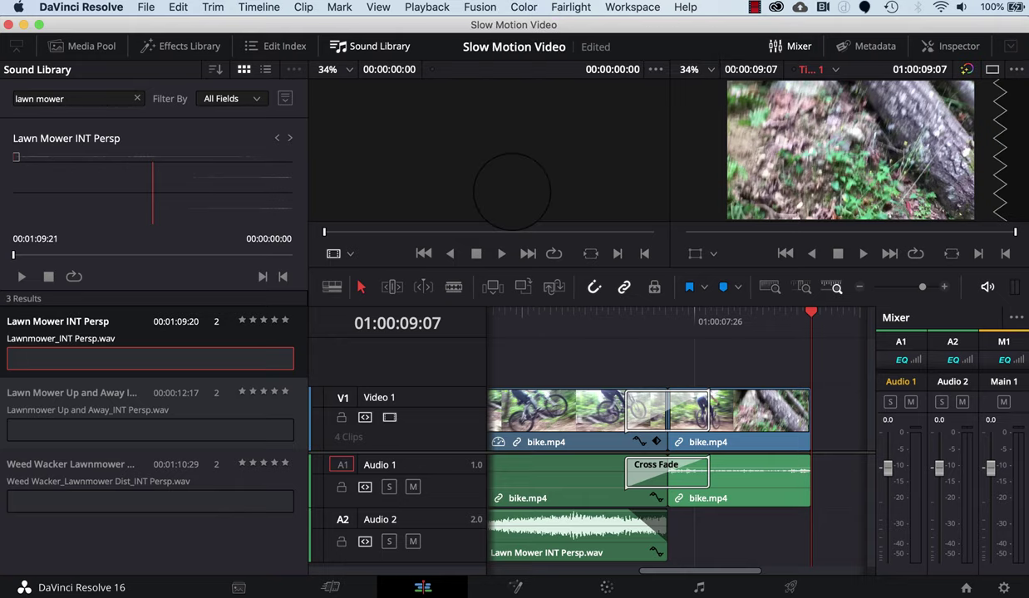
Quick Export the edit from the Cut page as a 1920x1080, 30 fps H.264 video named bike jump
click(332, 586)
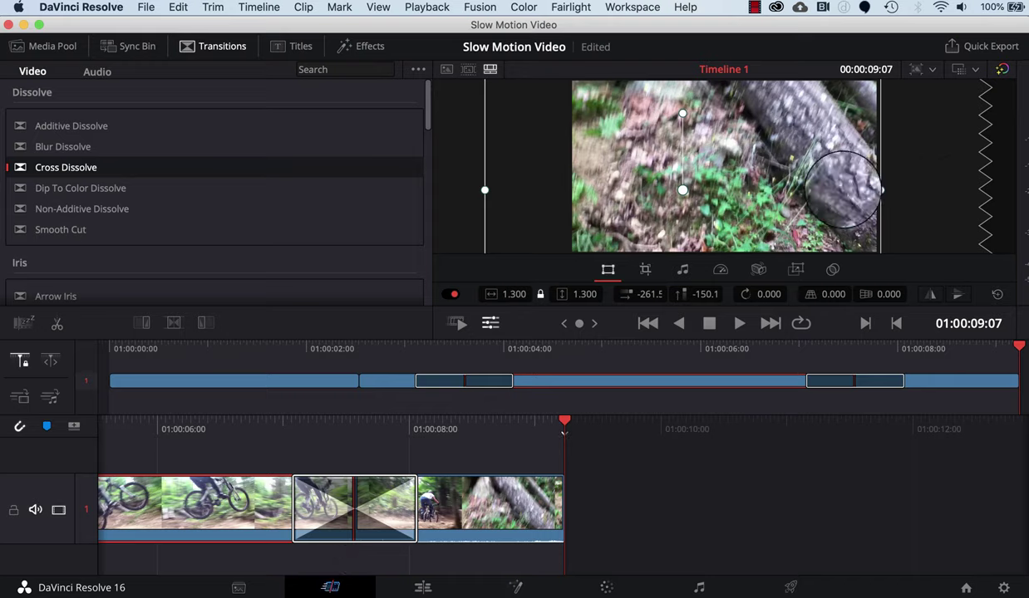
click(988, 48)
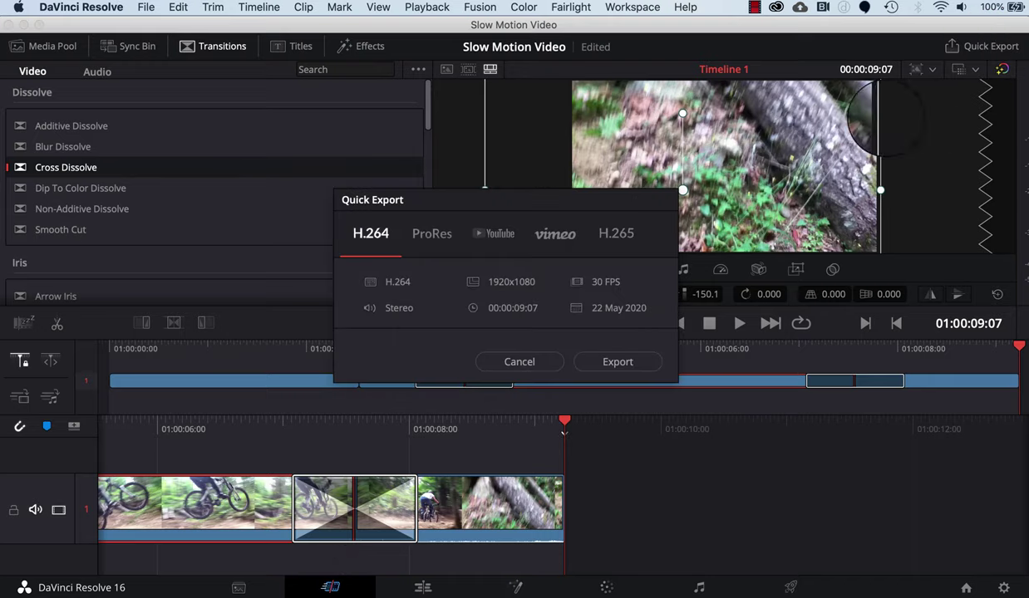
click(625, 362)
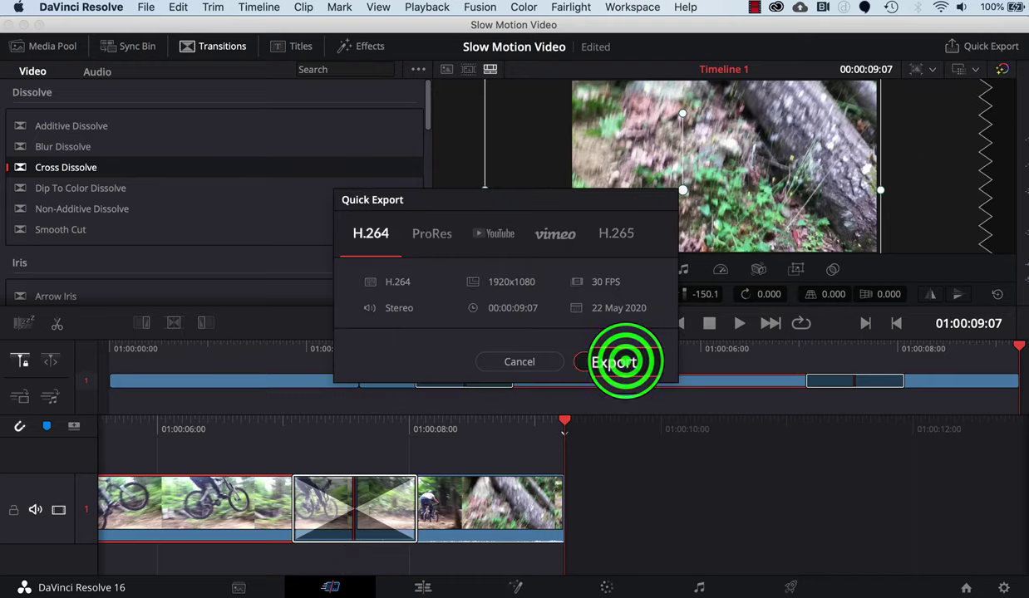